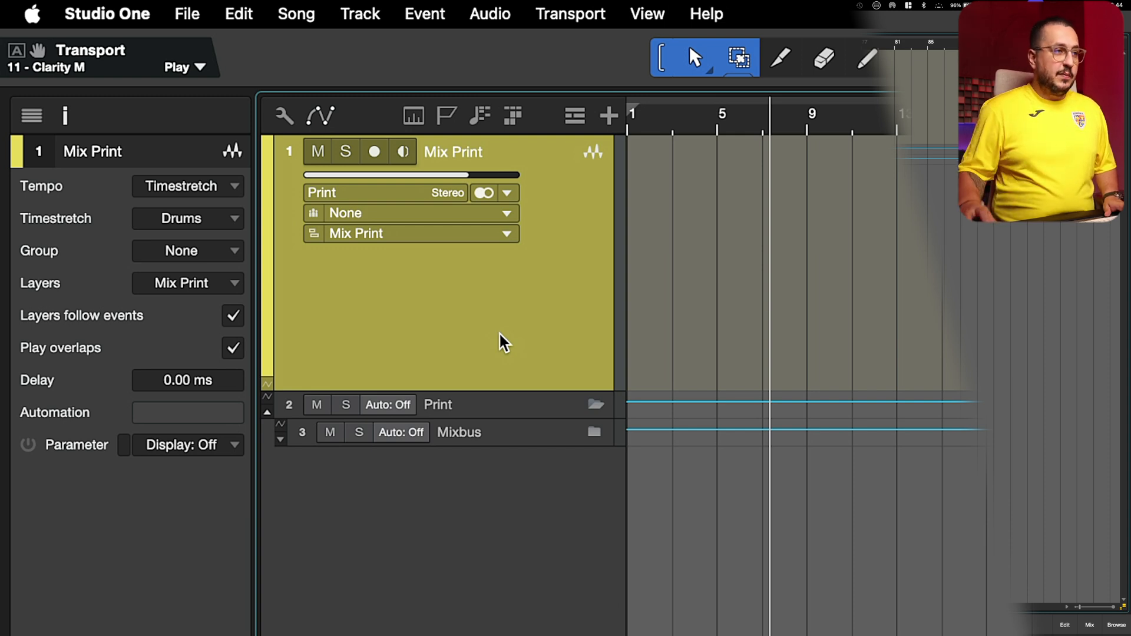
Increase the Print bus track's height and compare the Print bus with the Mix Print audio track it feeds.
click(516, 413)
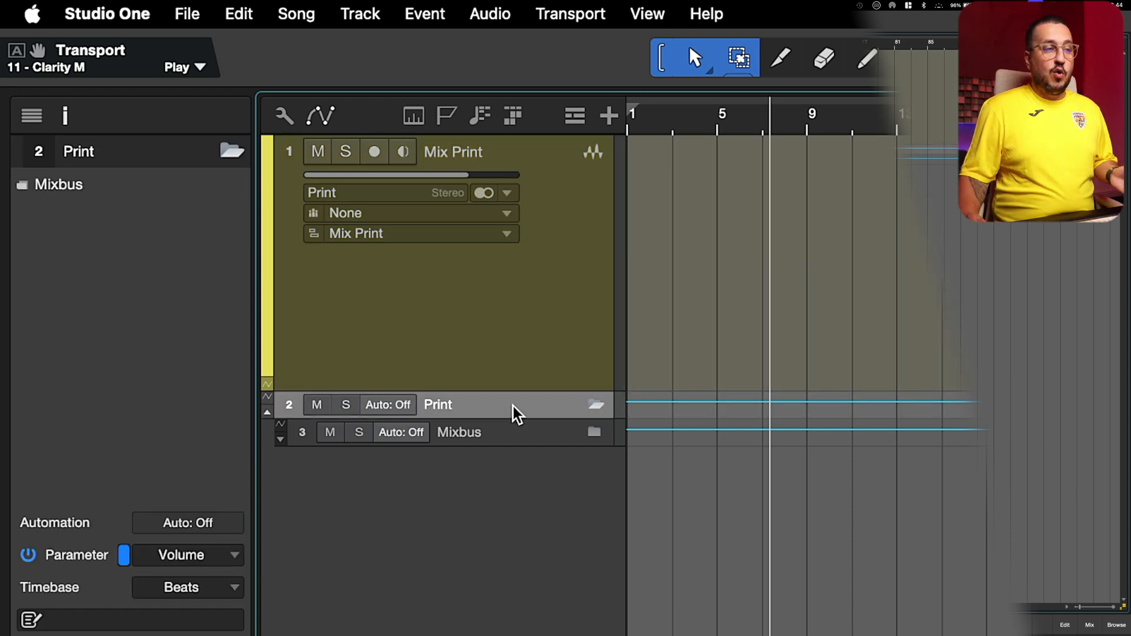
drag(515, 419, 399, 540)
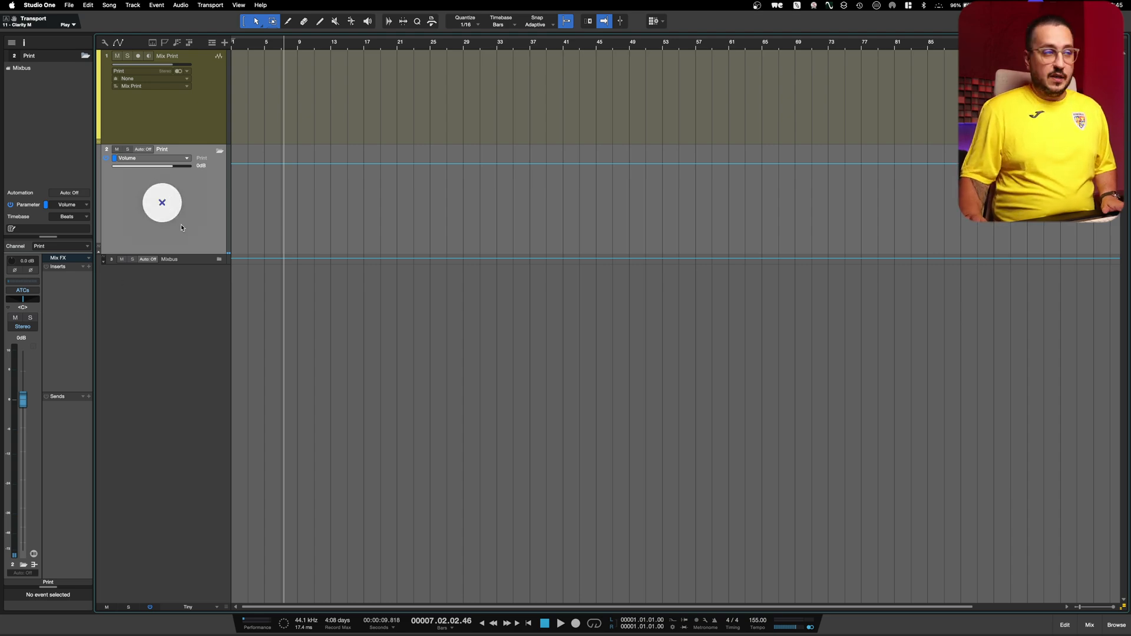
click(202, 118)
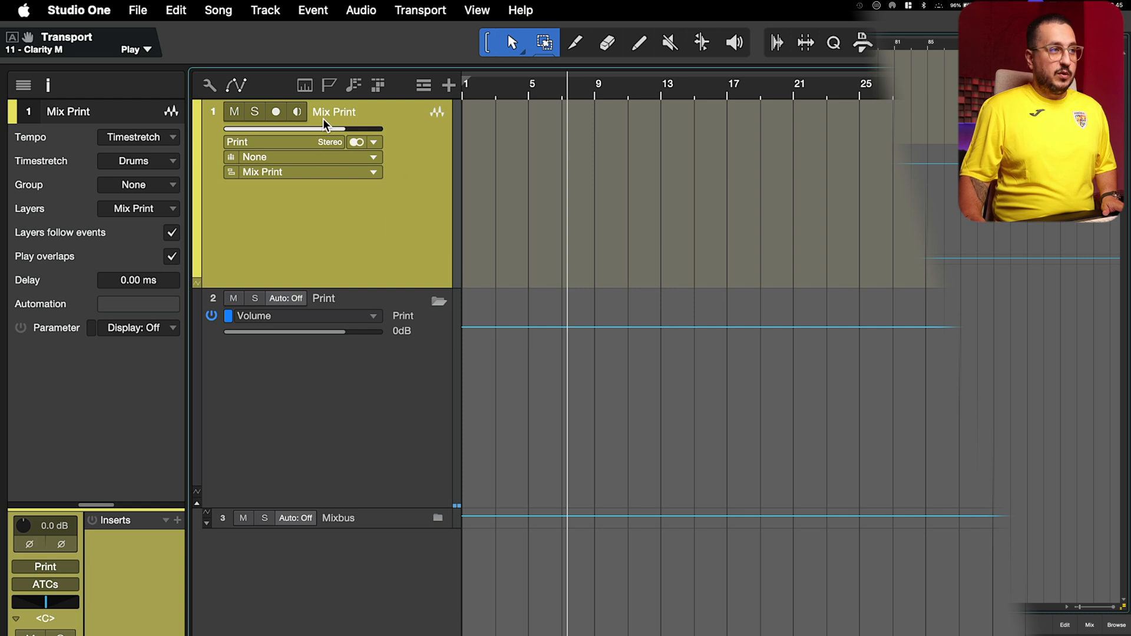
click(332, 371)
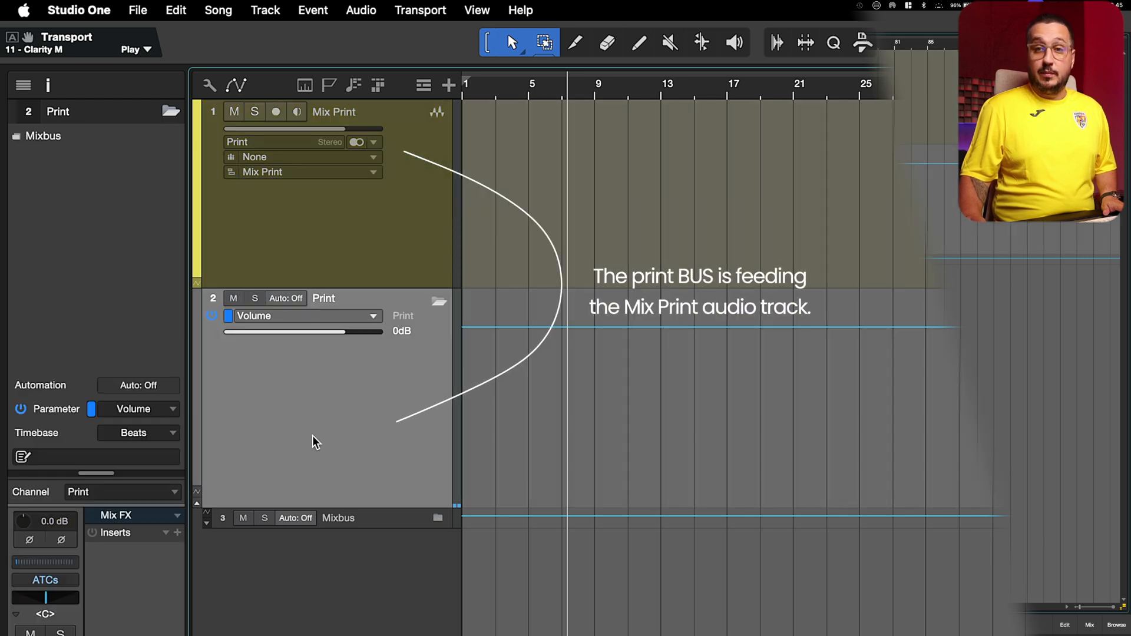
click(365, 231)
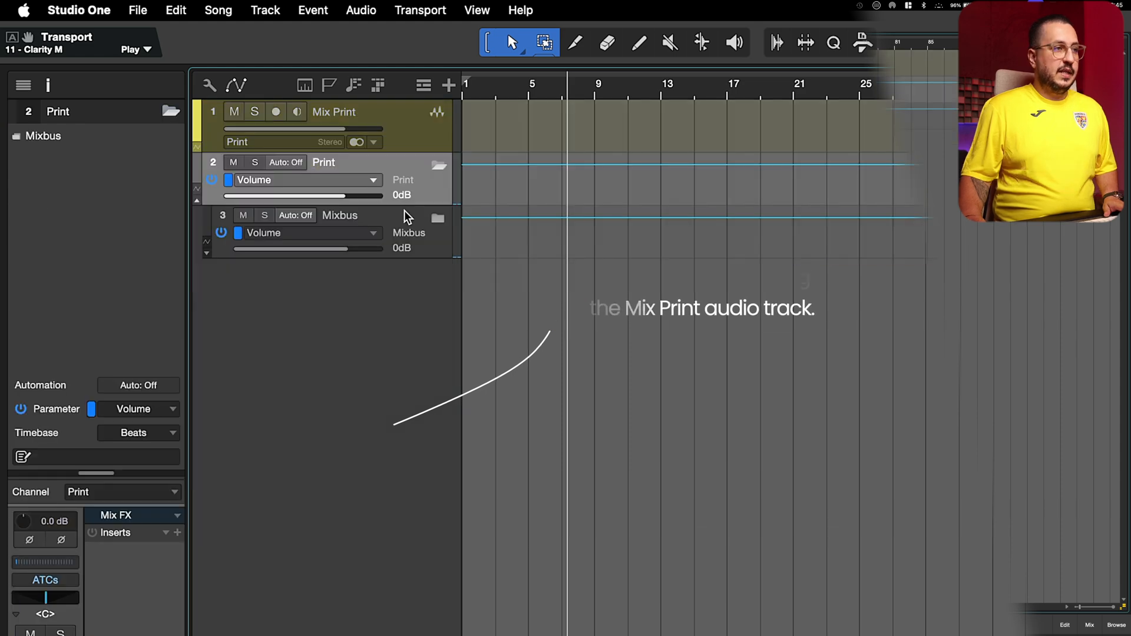
Expand the Mixbus folder and review its child buses Beat, SFXs, All Vocals and EFXs one by one.
click(407, 226)
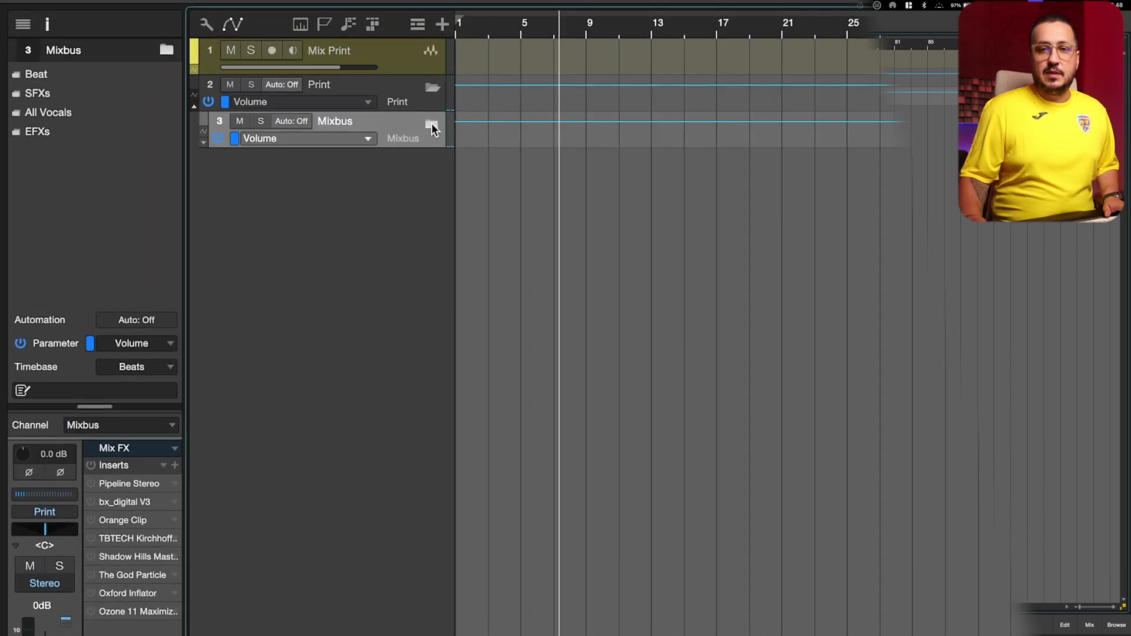
click(219, 109)
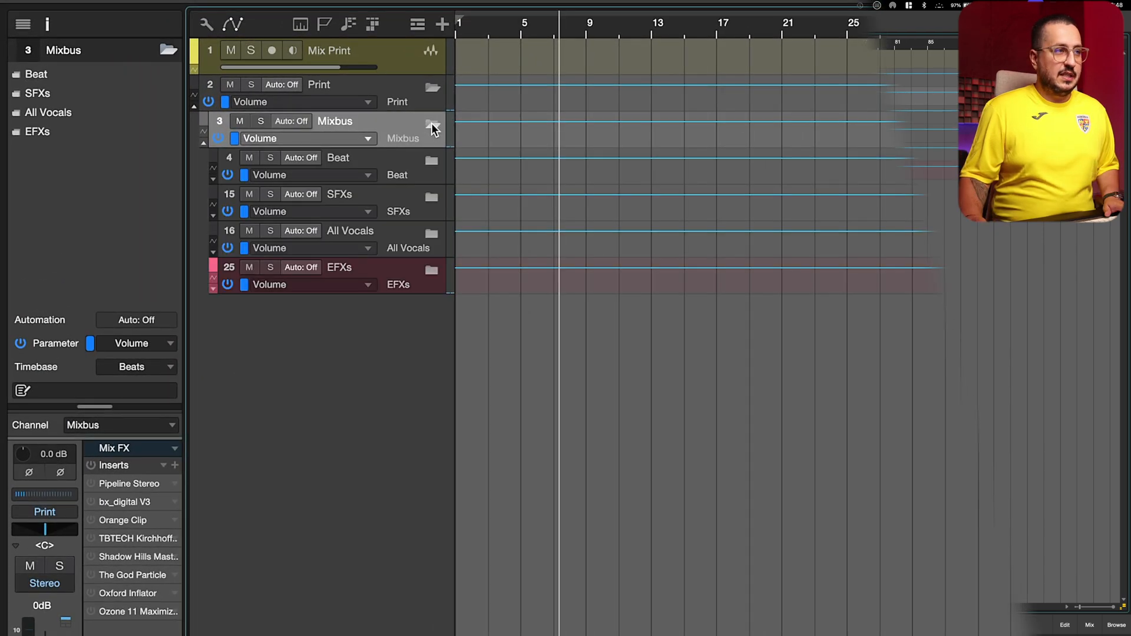
click(402, 159)
click(390, 199)
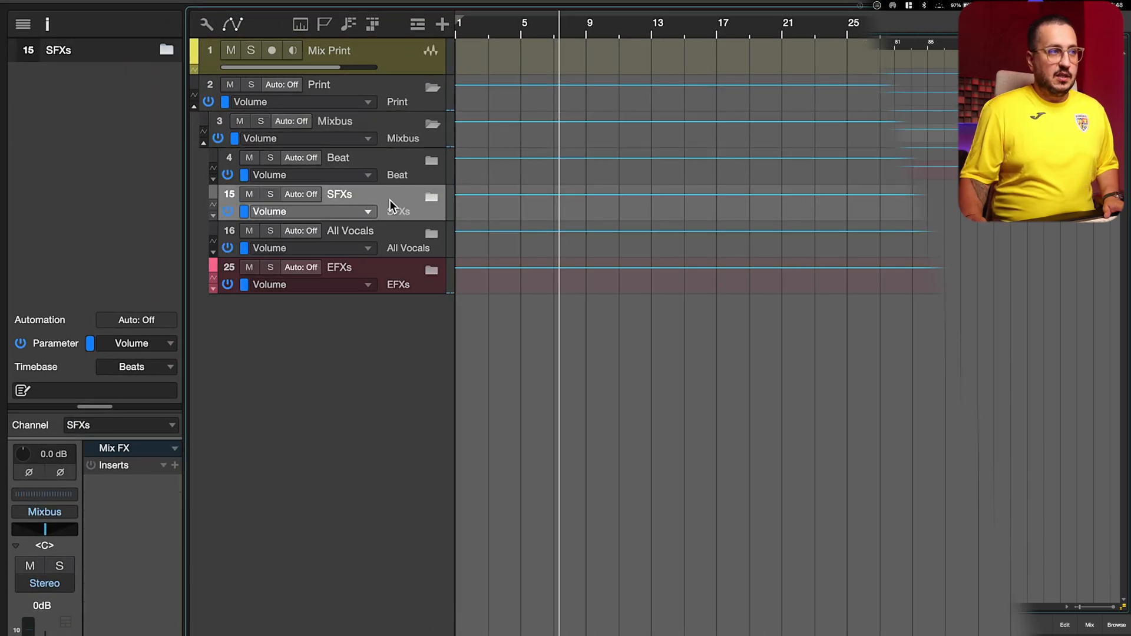
click(396, 250)
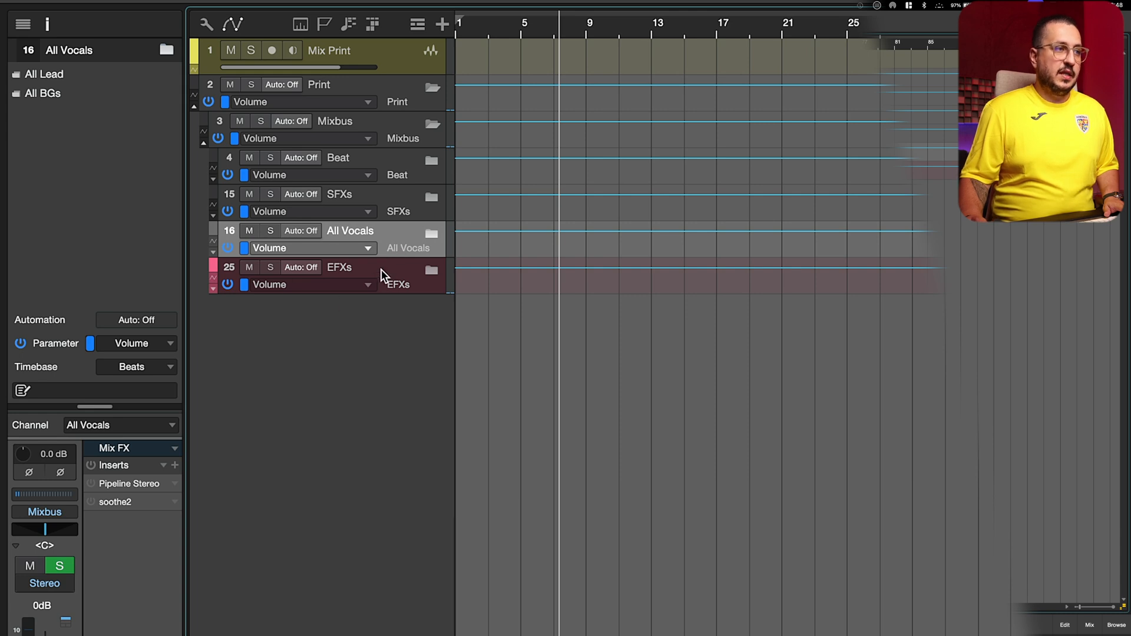
click(381, 270)
Expand the Beat folder and inspect its Drums&Bass and All Music buses.
click(429, 161)
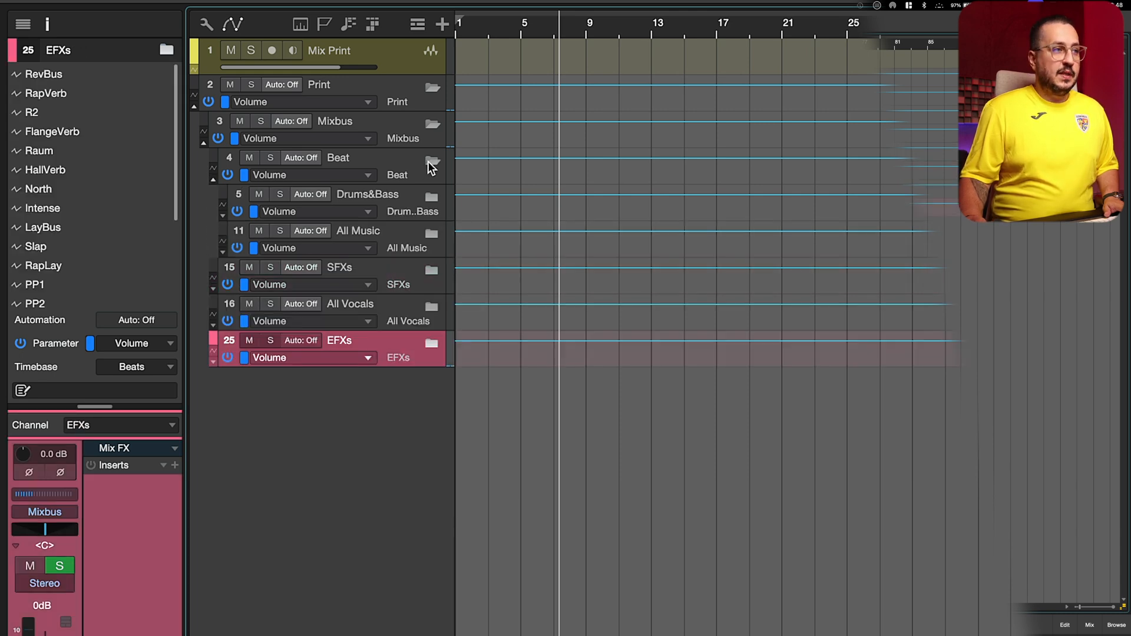
click(386, 199)
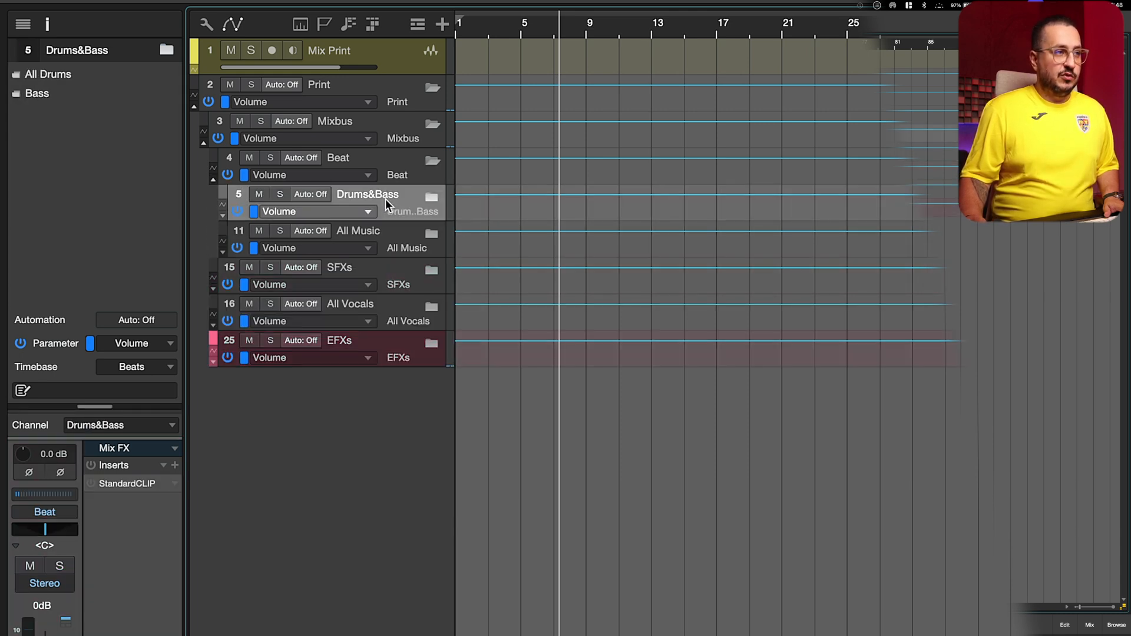
click(384, 236)
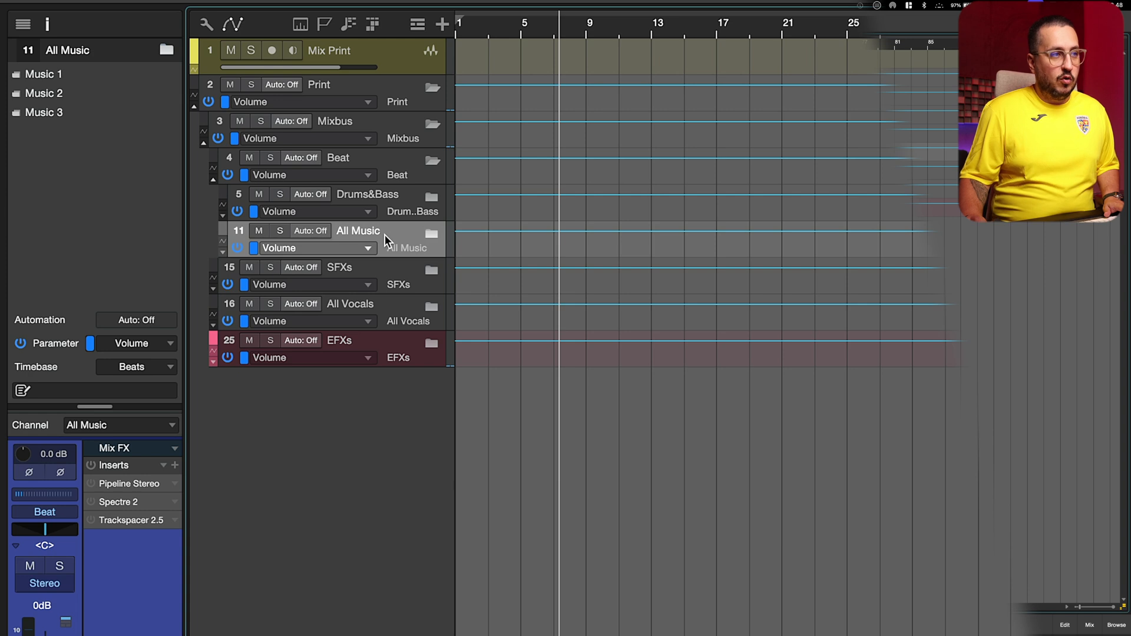
Expand the Drums&Bass folder and review All Drums, Drums, K&S and PercBUS, plus the Music 1 and SFXs buses.
click(430, 197)
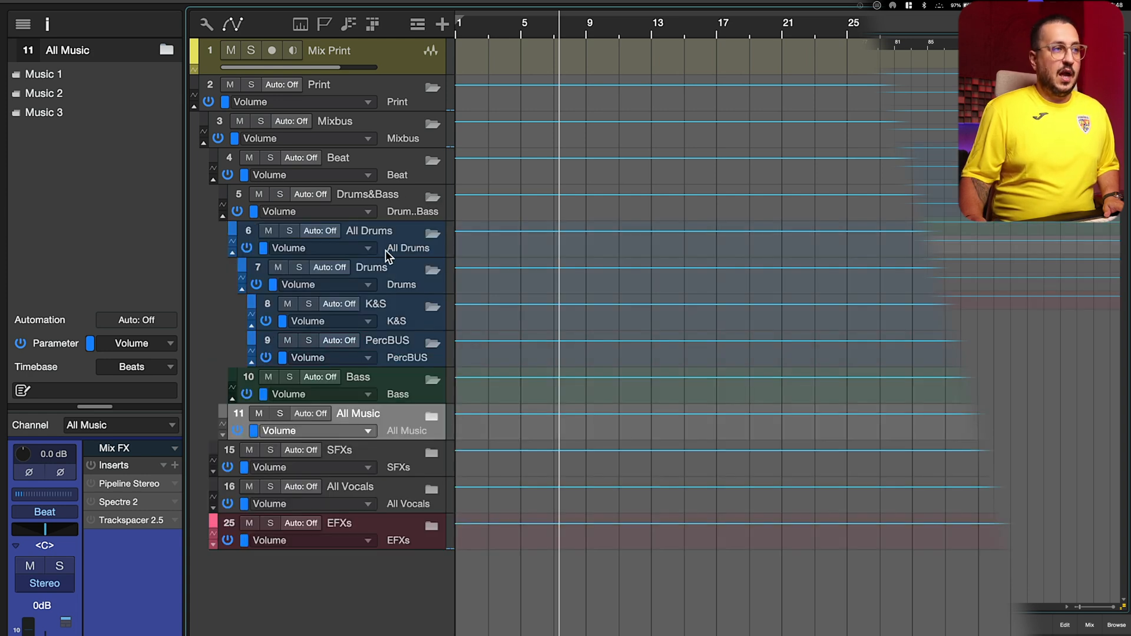
click(389, 232)
click(390, 267)
click(397, 301)
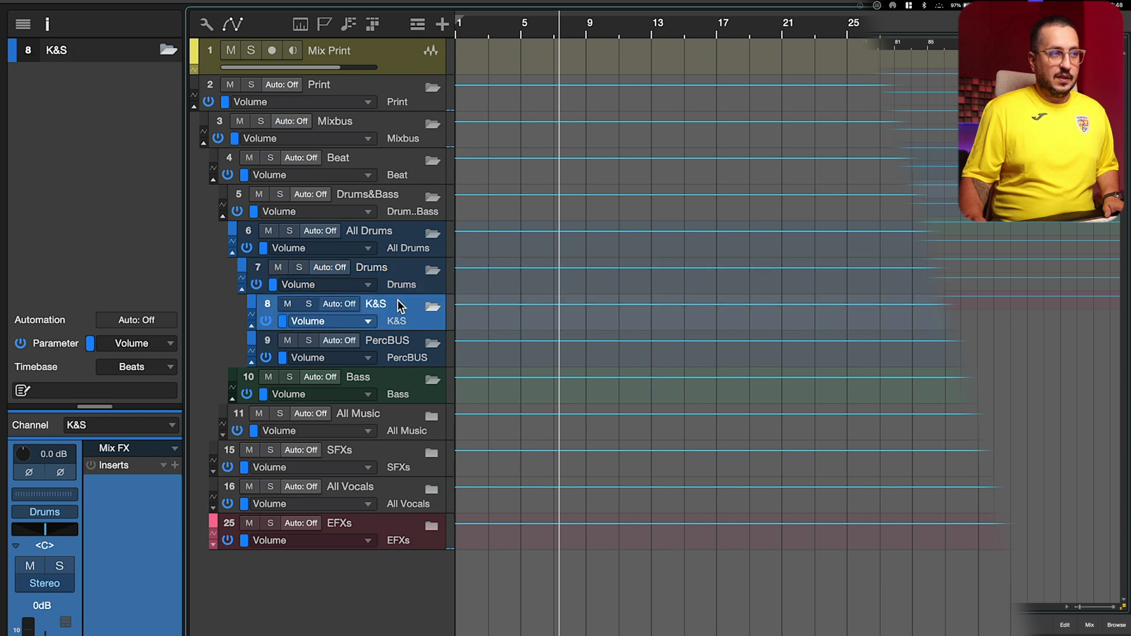
click(403, 343)
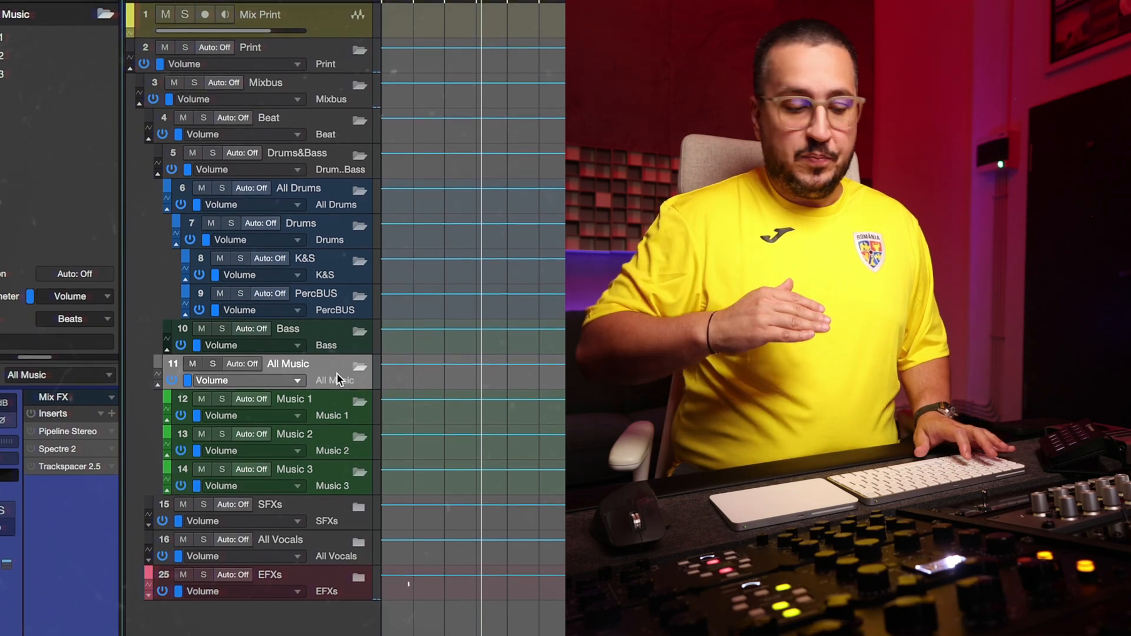
click(324, 412)
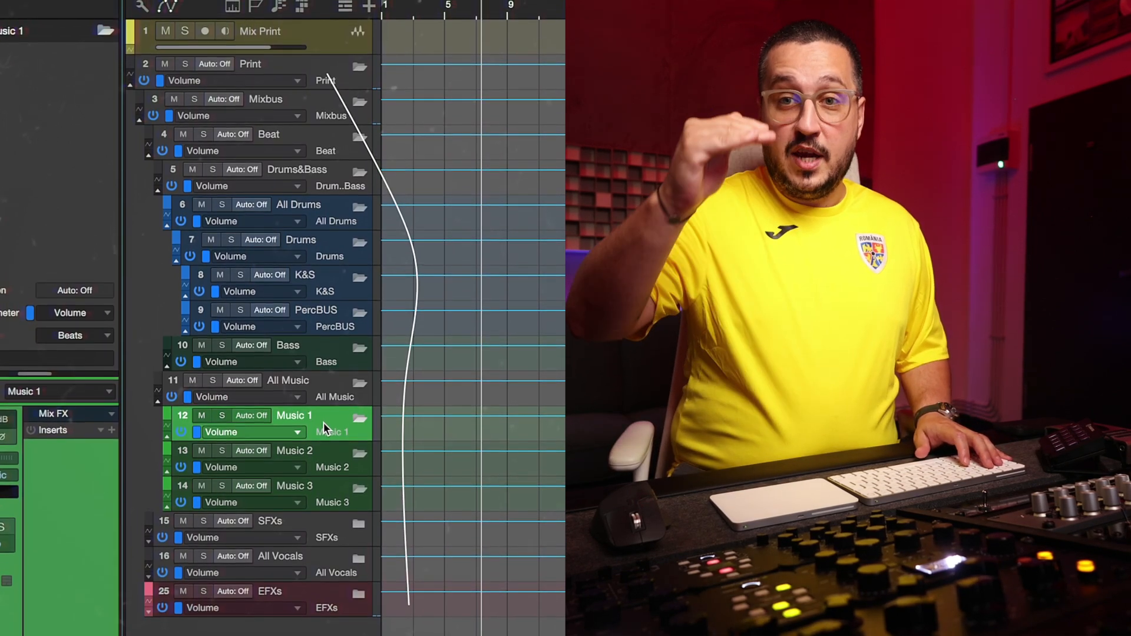
click(330, 525)
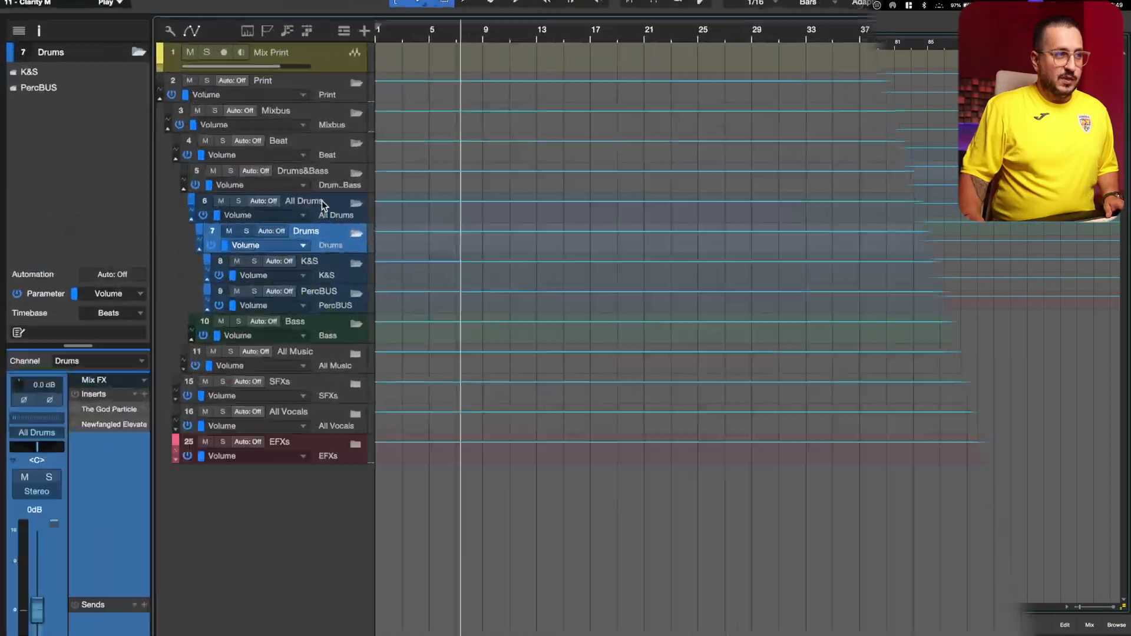
Trace the drum routing from All Drums through Drums&Bass and Beat to Mixbus, and compare PercBUS with Mixbus.
click(199, 148)
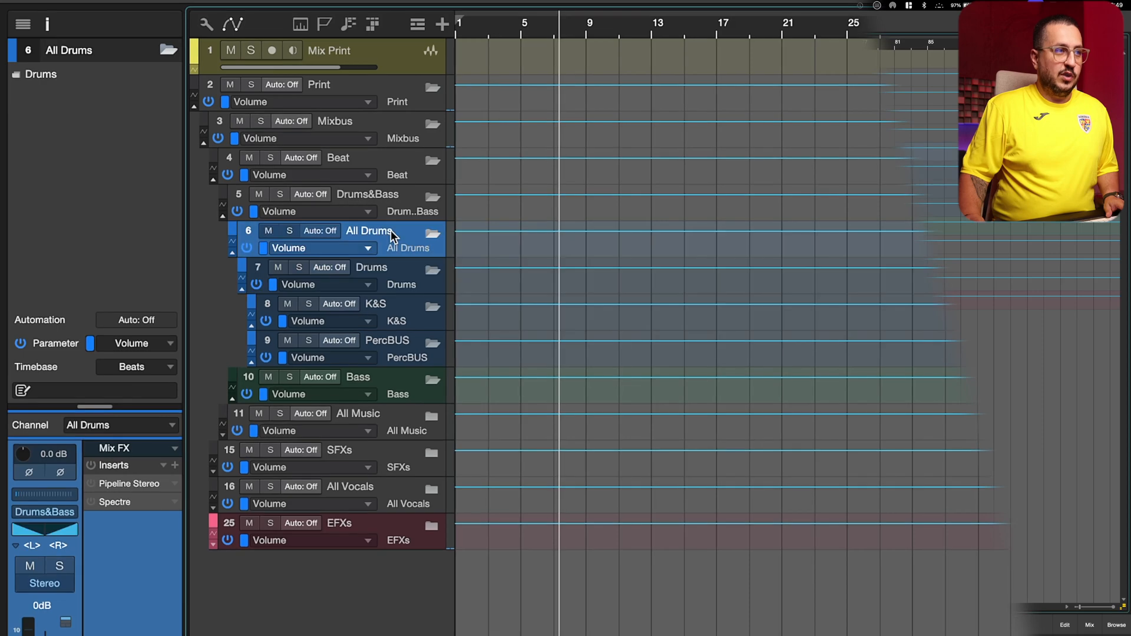
click(382, 202)
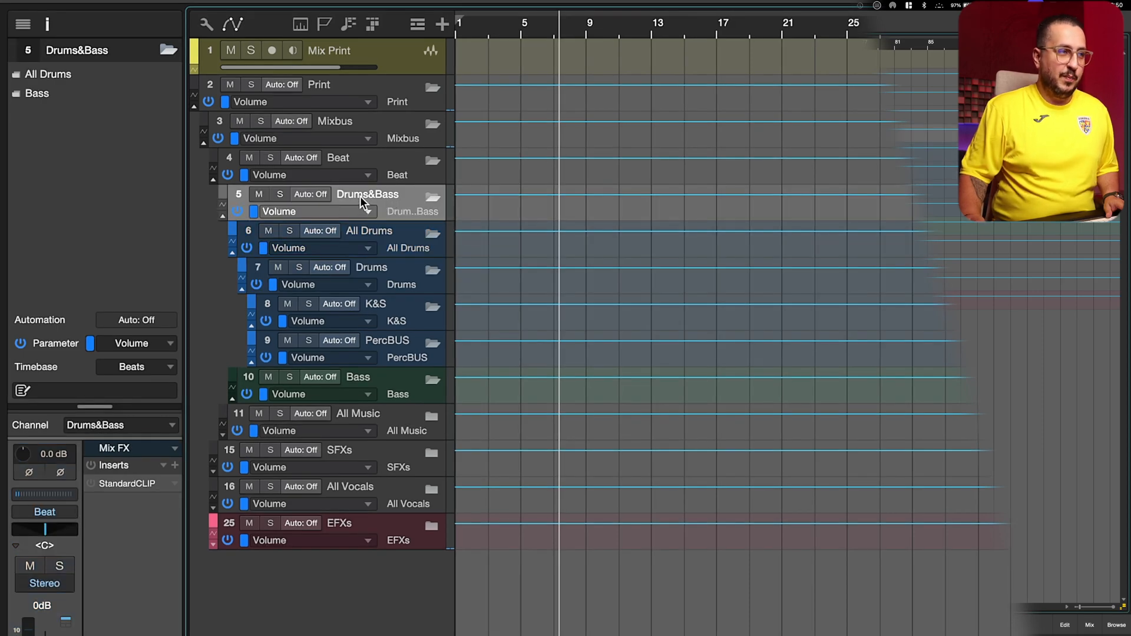
click(374, 158)
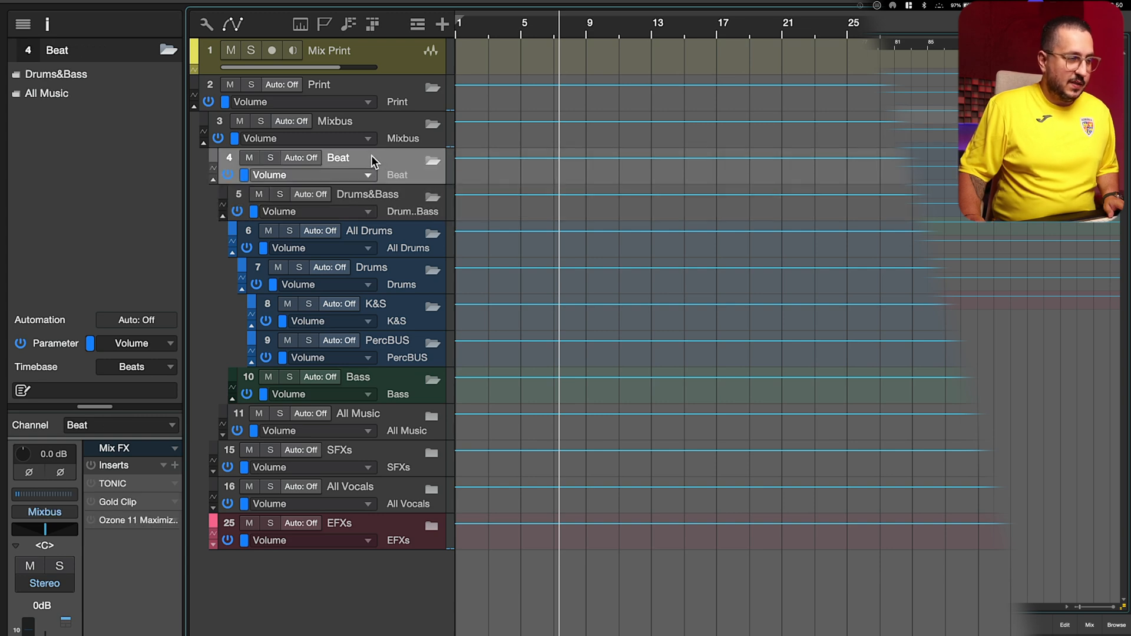
click(386, 128)
click(394, 357)
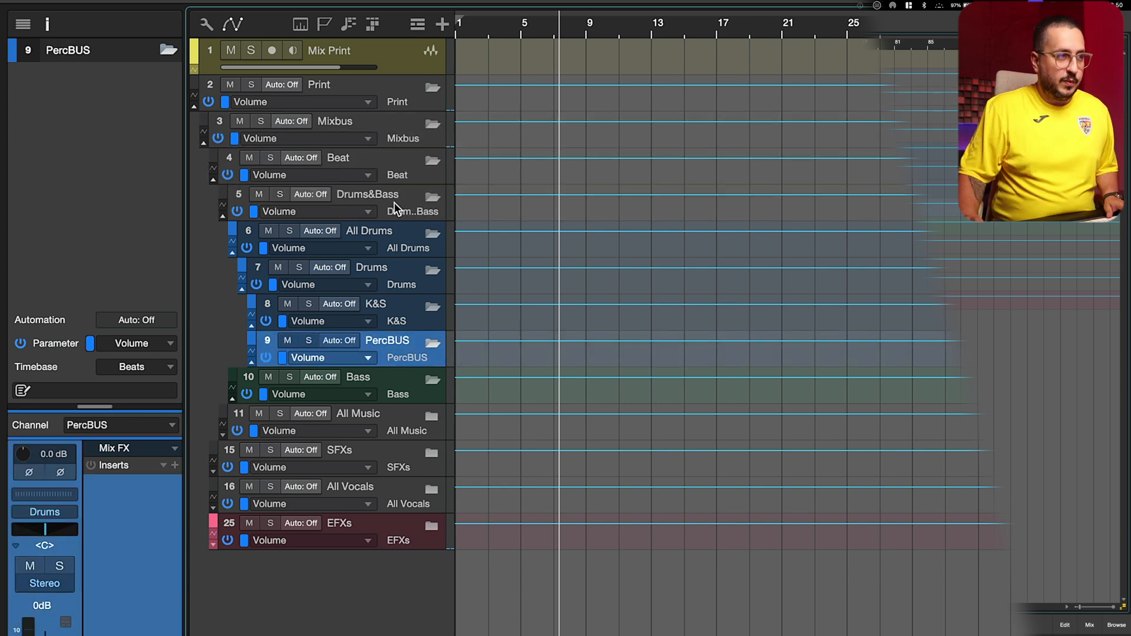
click(398, 128)
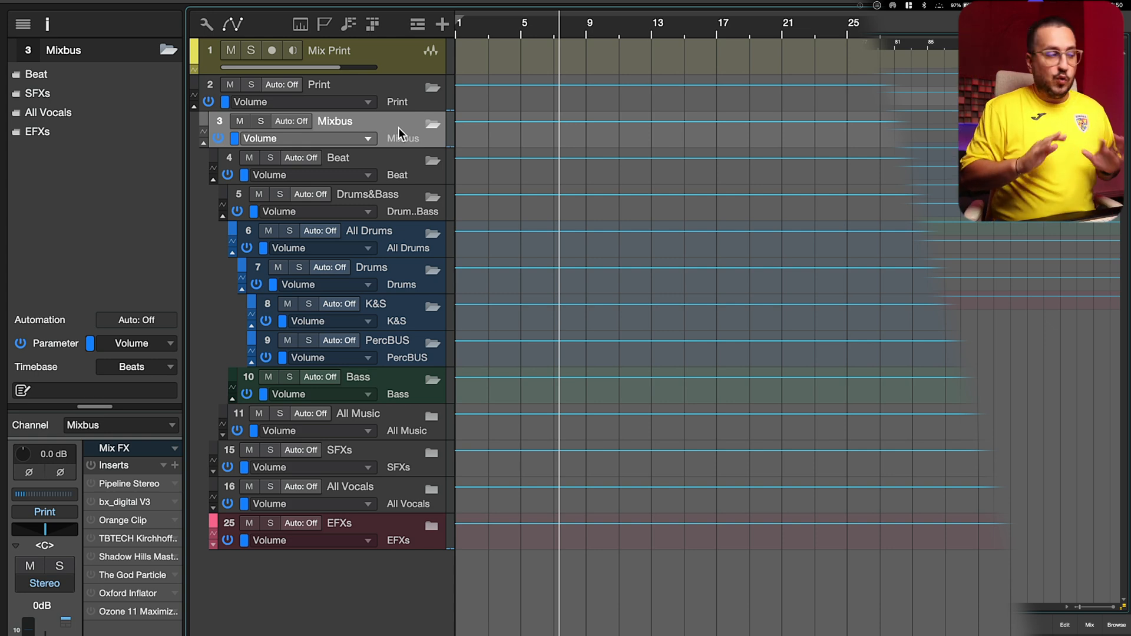
Review the Bass bus, the expanded All Music folder with Music 1, and the SFXs bus.
click(388, 385)
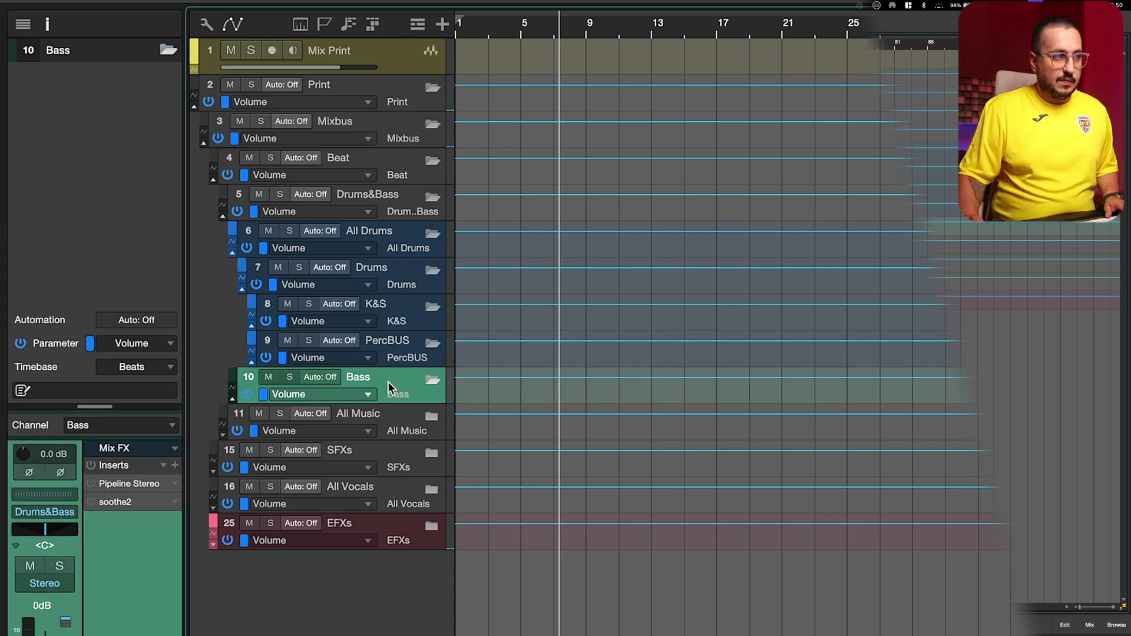
click(411, 429)
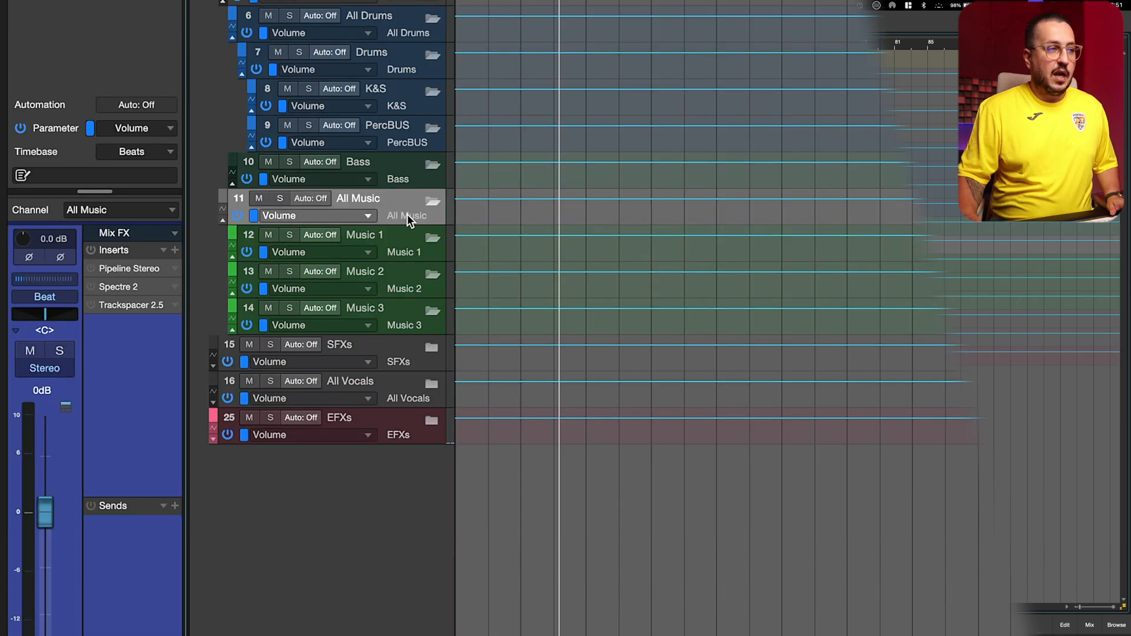
click(395, 461)
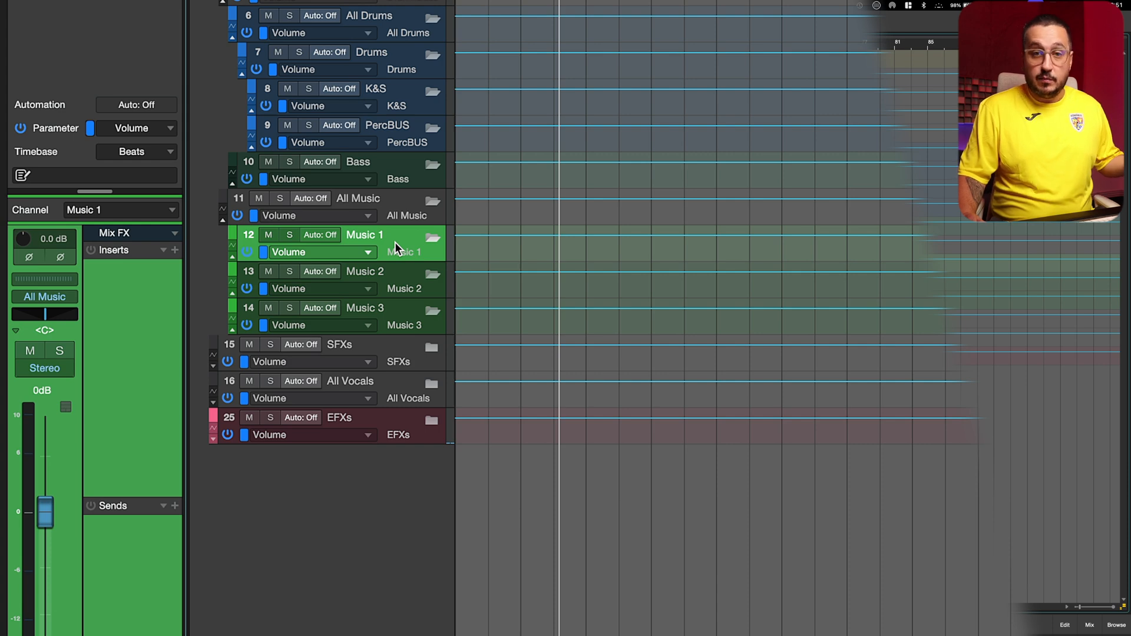
click(428, 347)
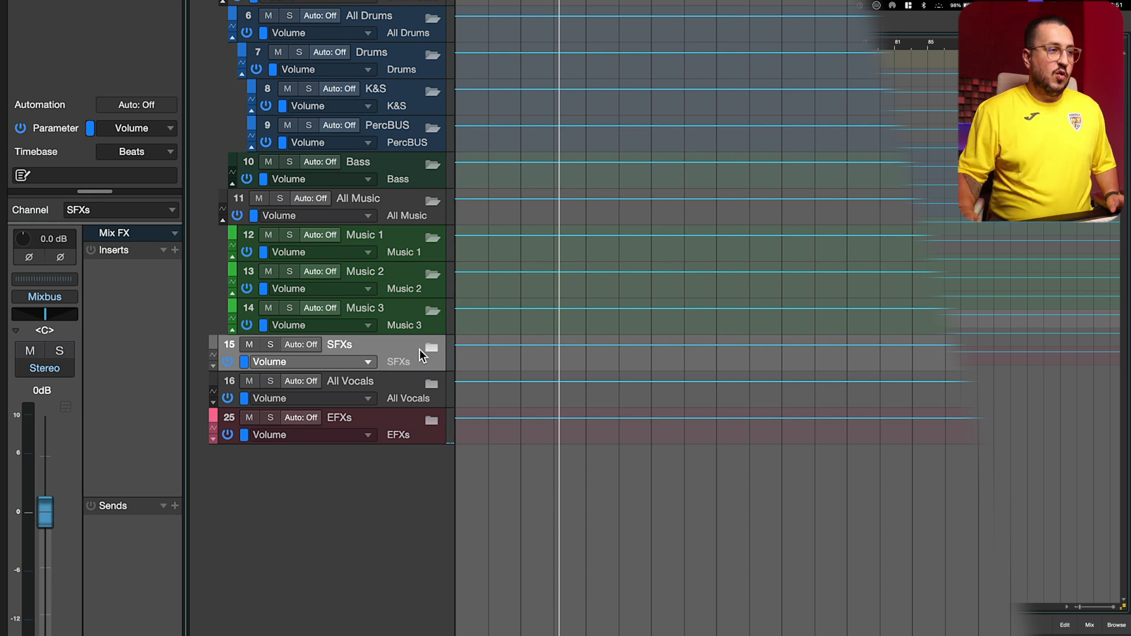
Expand the All Vocals folder, inspect the All Lead bus and select its Lead 1 through Lead 4 buses together.
click(431, 384)
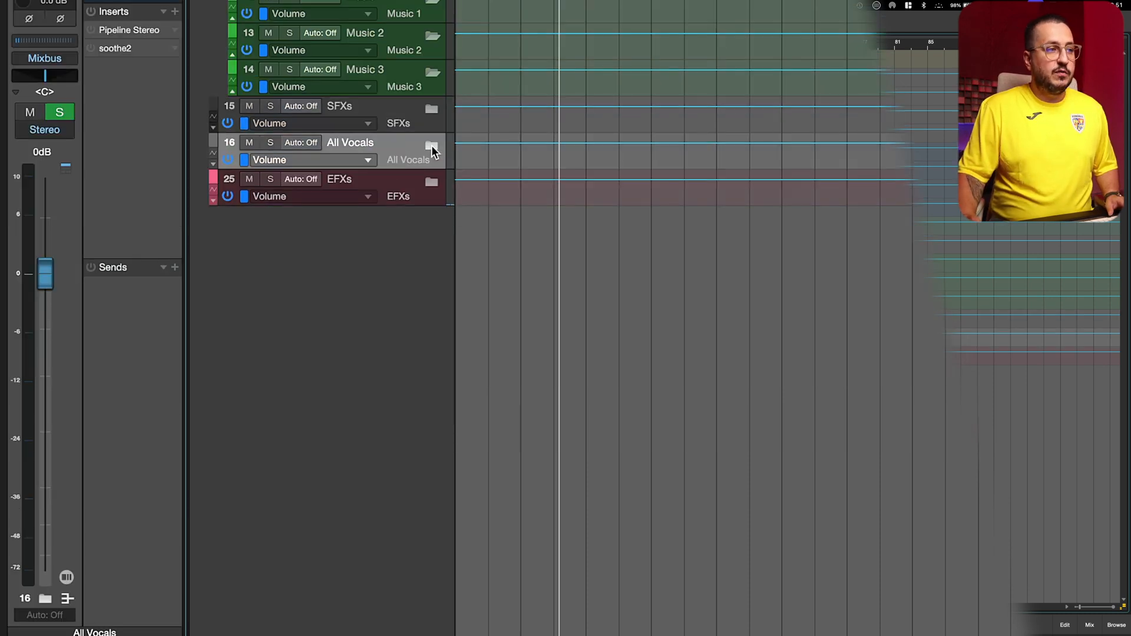
click(432, 146)
click(386, 181)
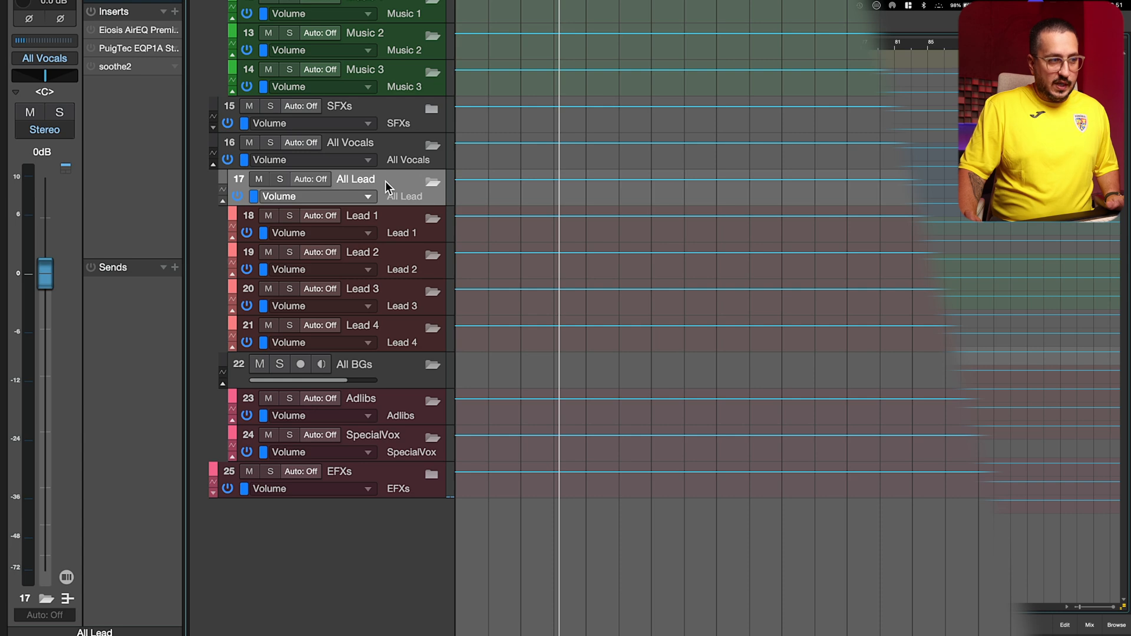
click(390, 224)
shift+click(399, 338)
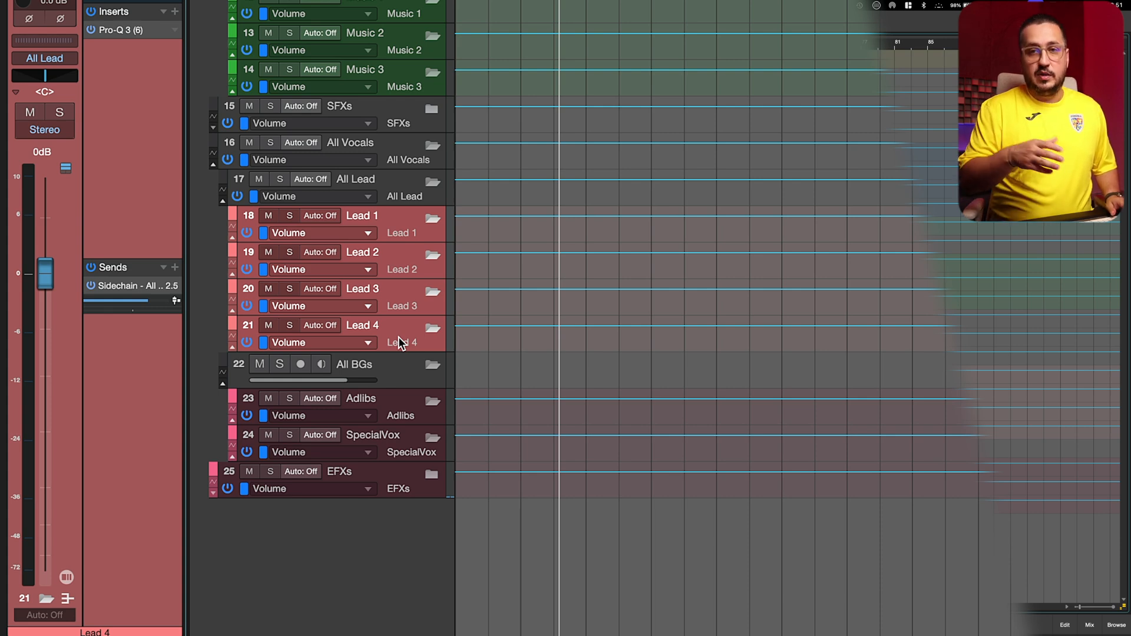
Inspect the All Lead bus and the individual Lead 1, Lead 2 and Lead 3 buses, ending on Lead 1.
click(390, 197)
click(390, 220)
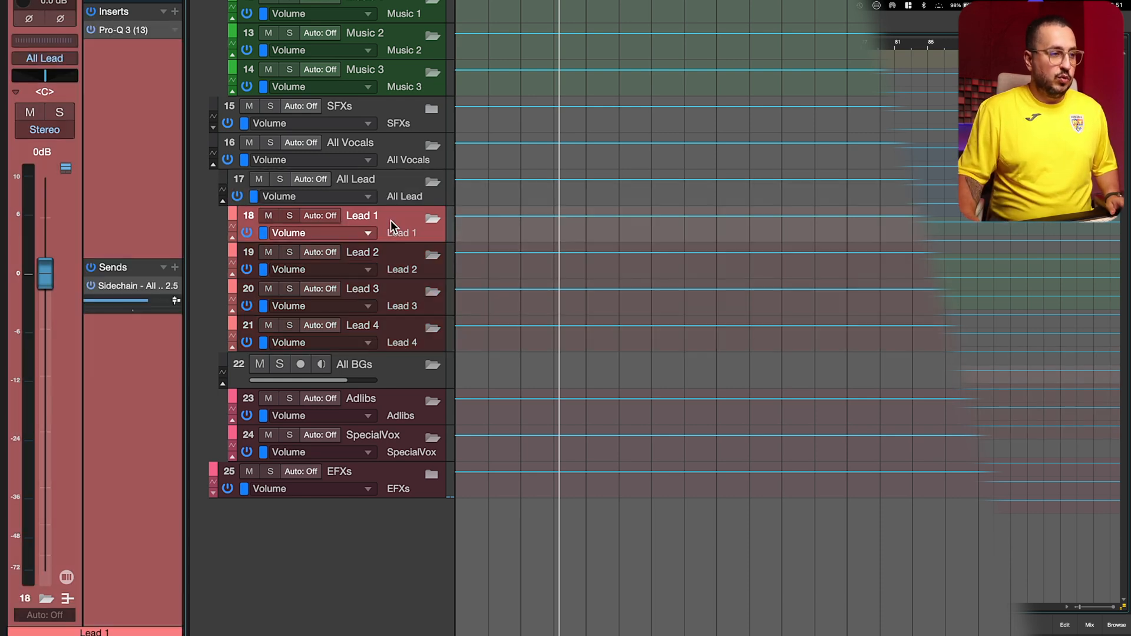
click(394, 268)
click(389, 307)
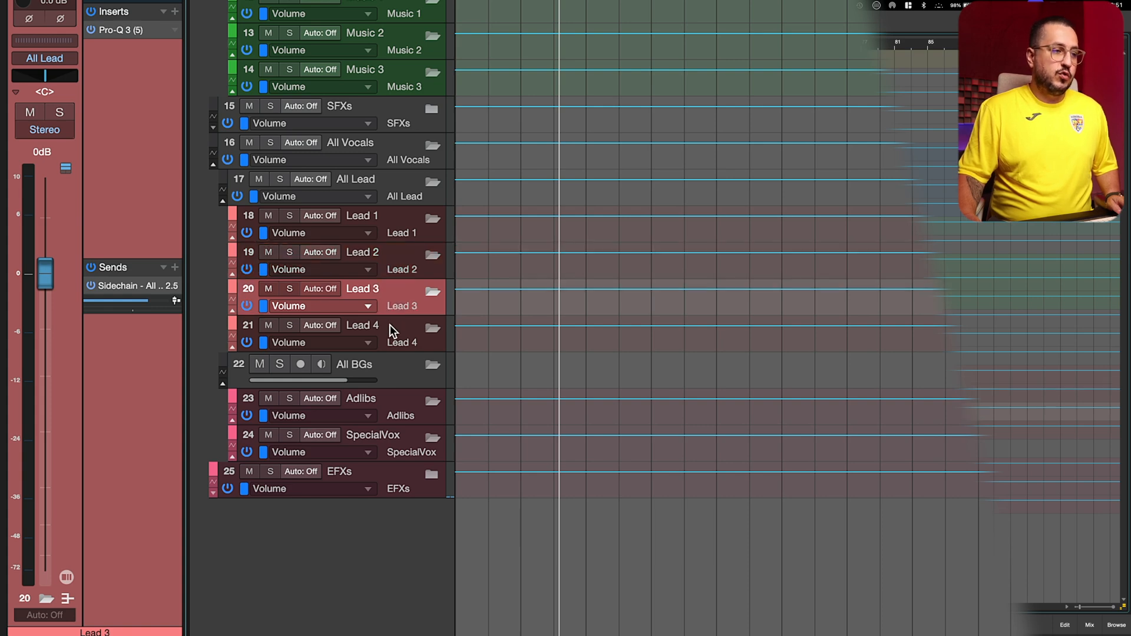
click(398, 227)
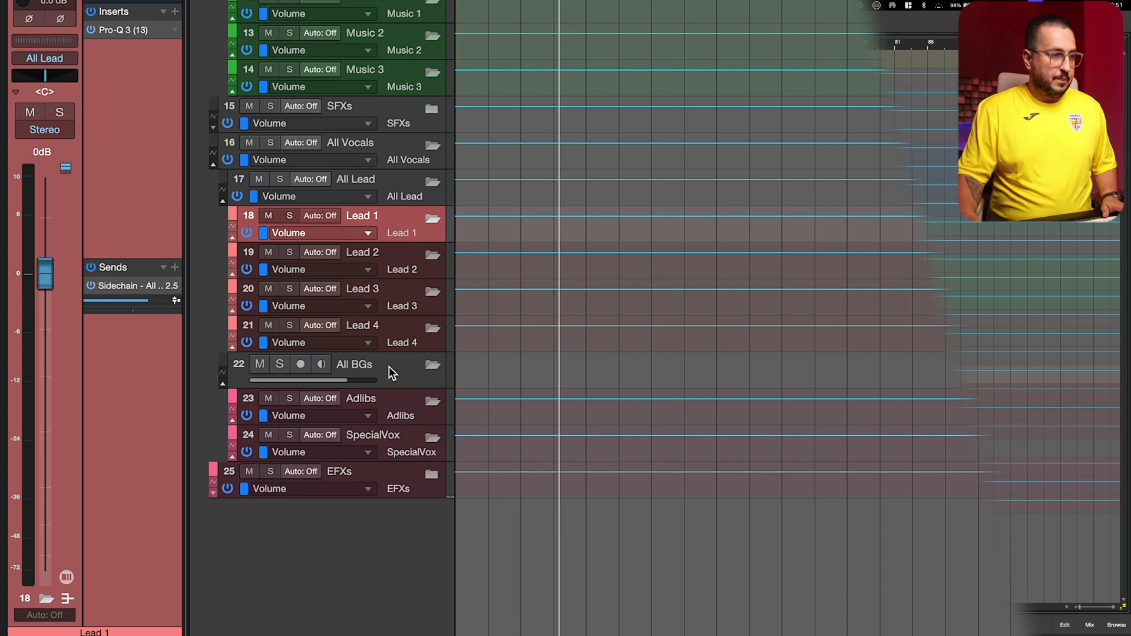
Review the All BGs bus and its Adlibs and SpecialVox child buses.
click(366, 364)
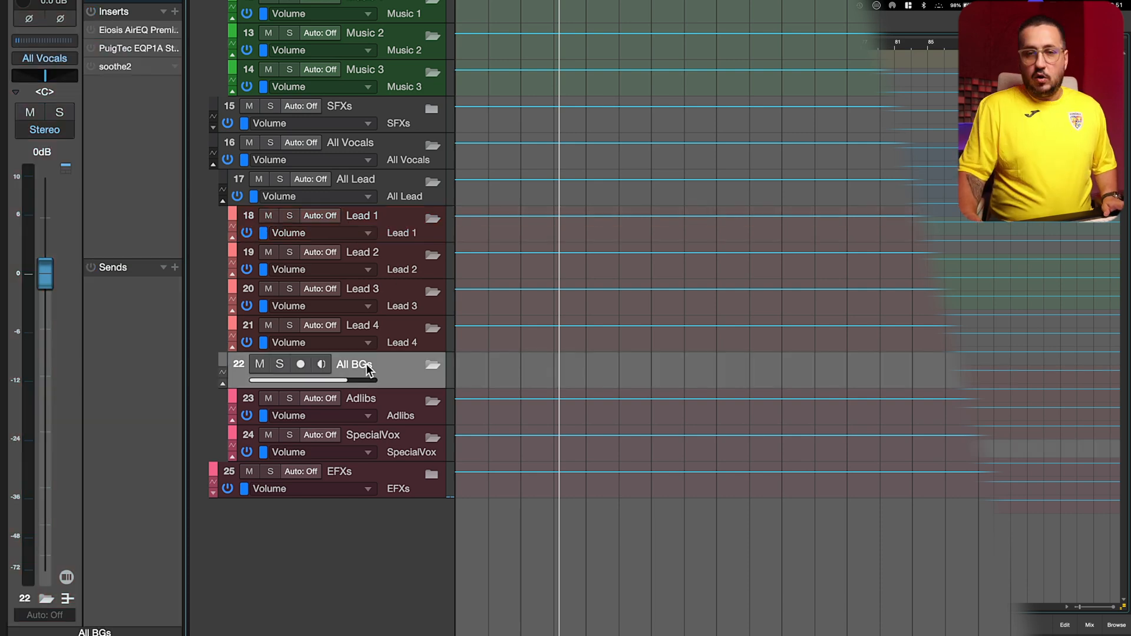
click(386, 397)
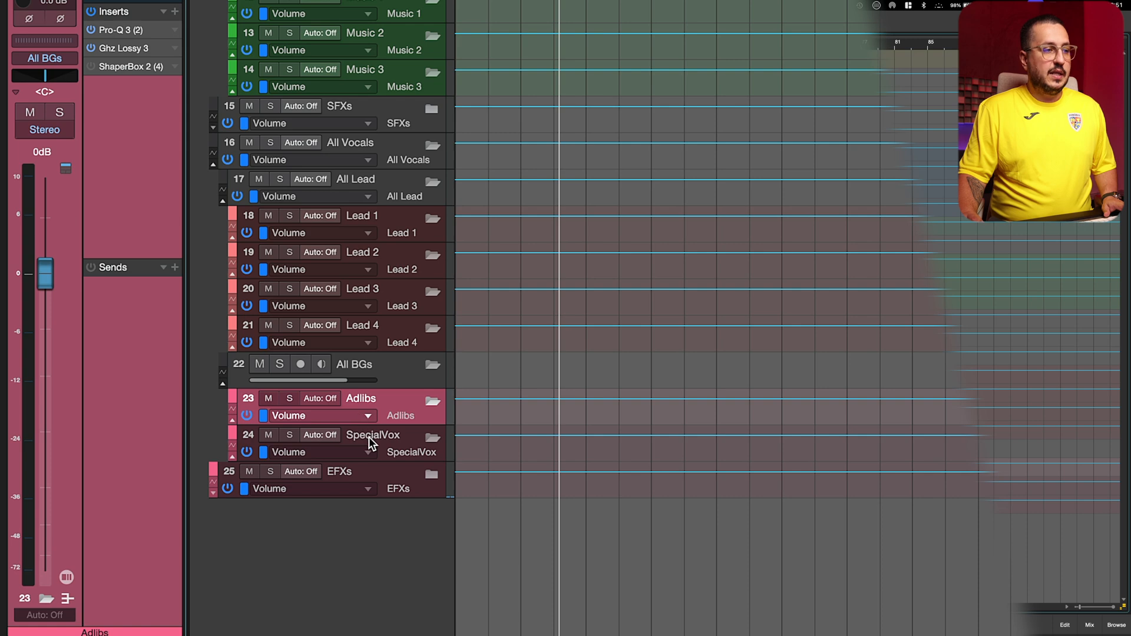
click(389, 444)
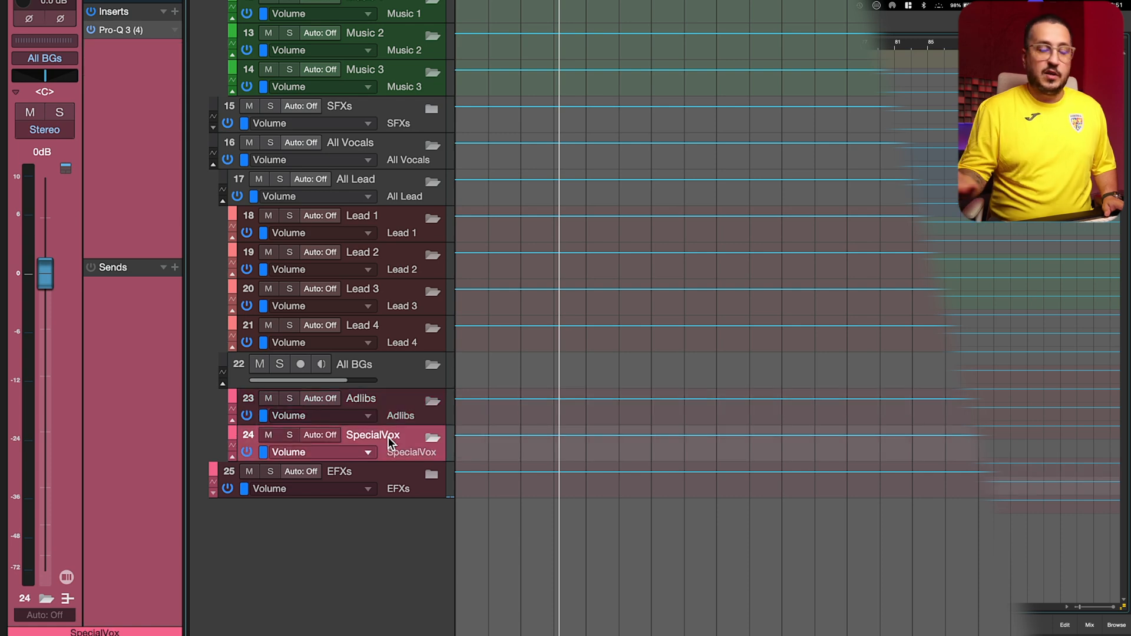
Inspect the All BGs, All Vocals and All Lead buses, ending on the All Vocals bus.
click(391, 379)
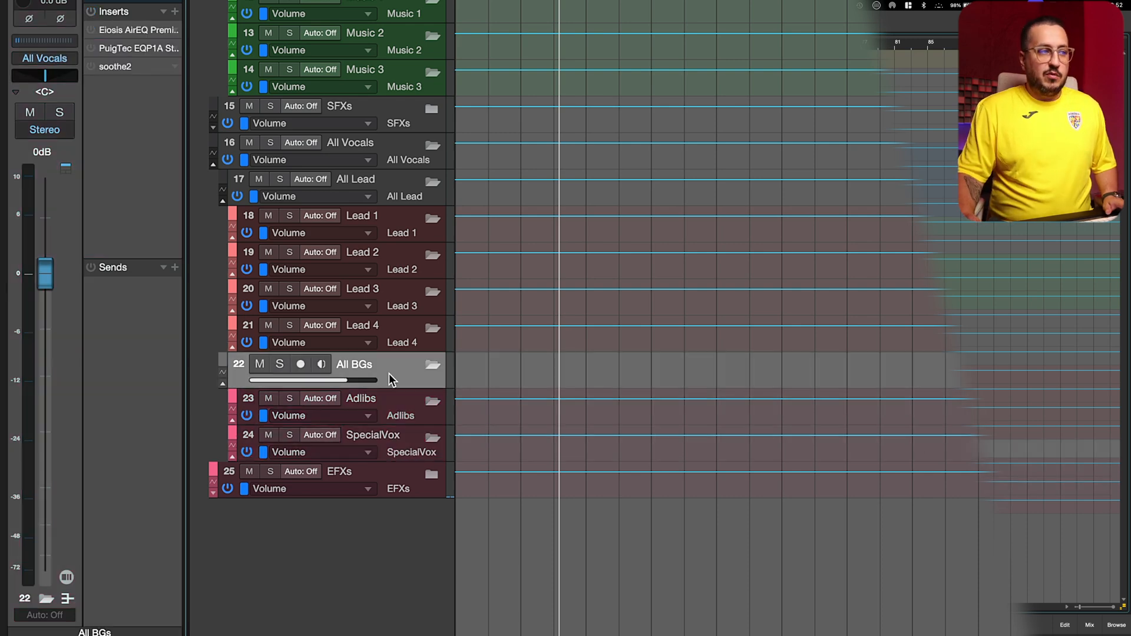
click(386, 150)
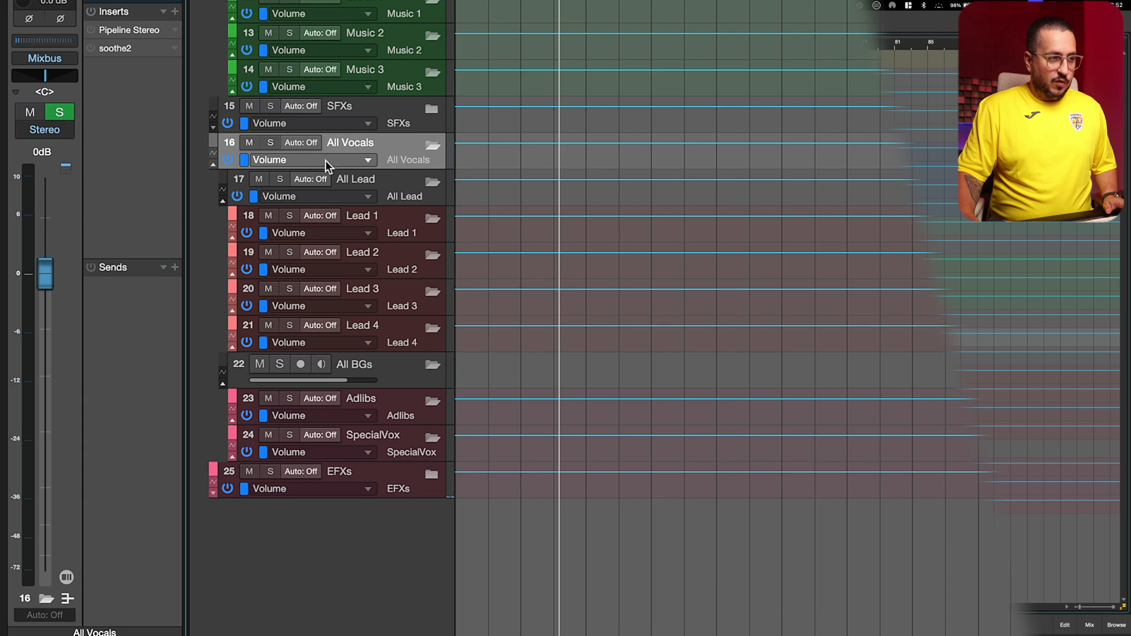
click(393, 181)
click(387, 157)
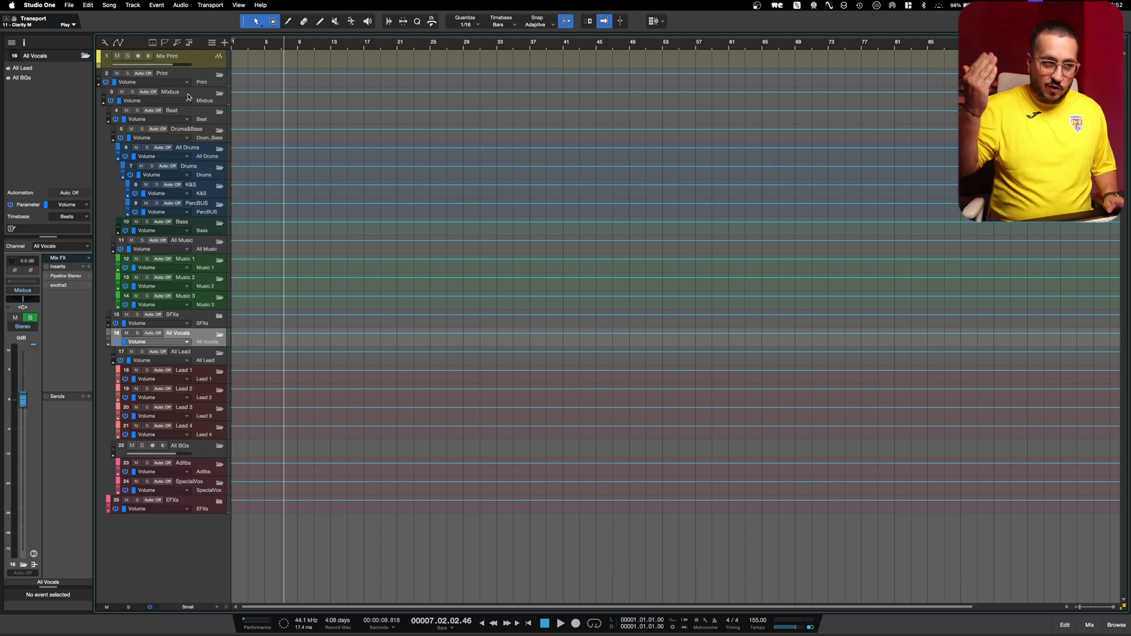
Expand the EFXs folder, inspect the RevBus and LayBus individually and together, and select the parent EFXs bus.
click(219, 501)
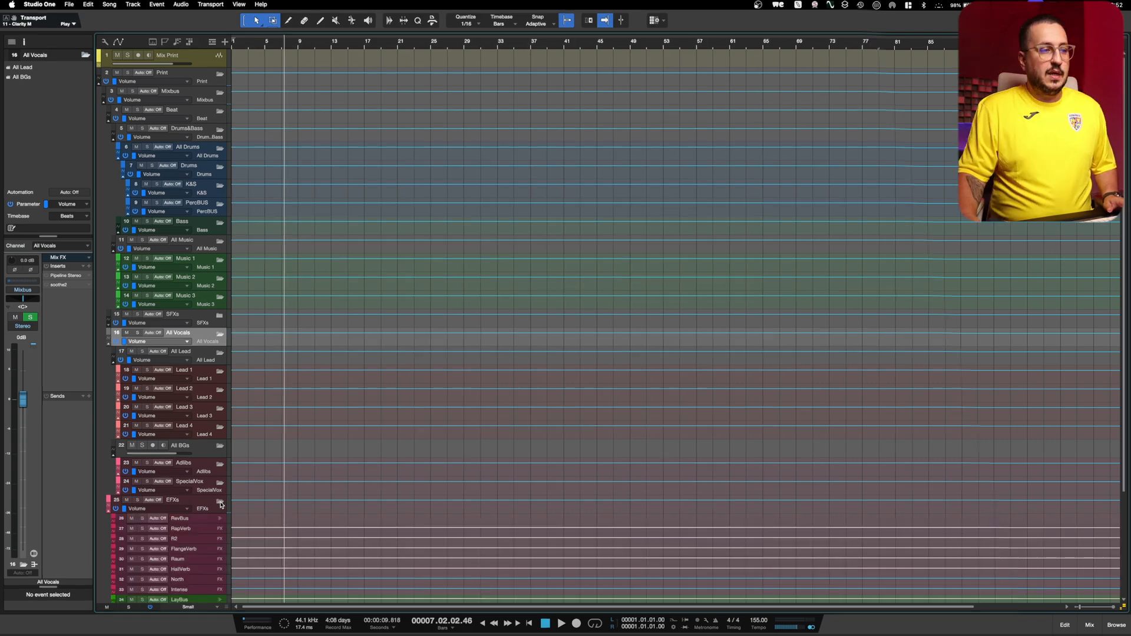
scroll(216, 498, down, 5)
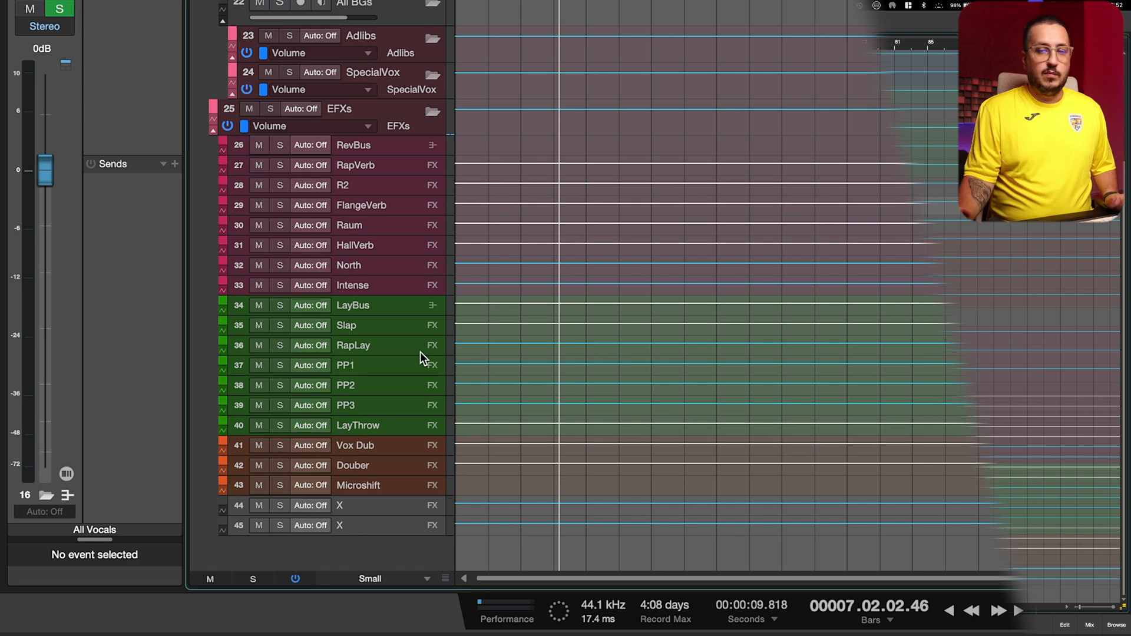
click(362, 150)
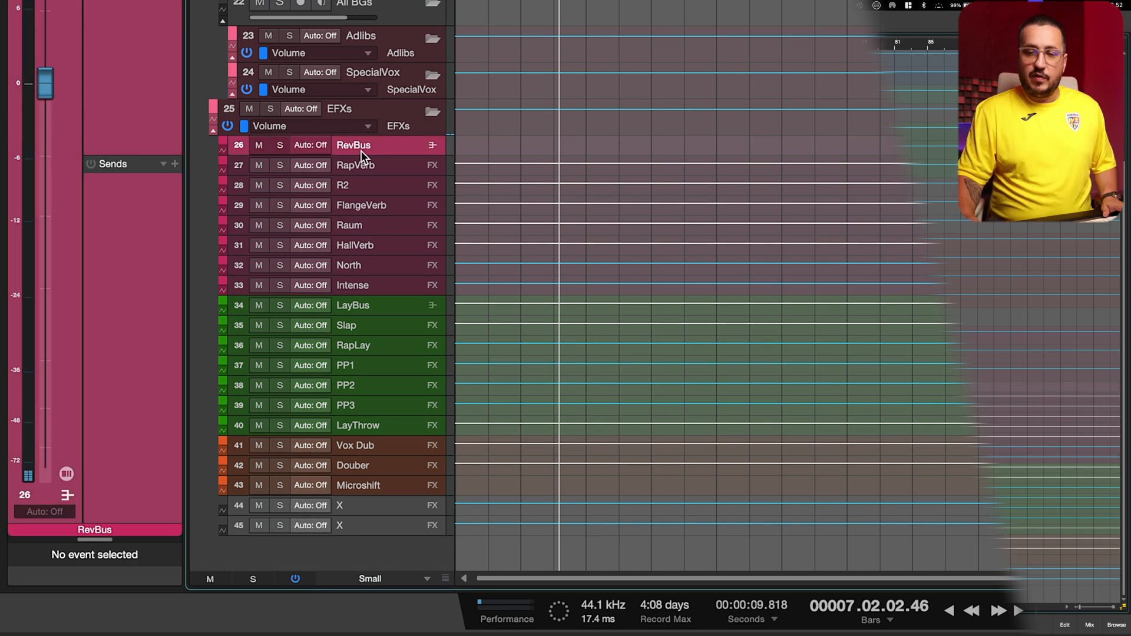
click(358, 306)
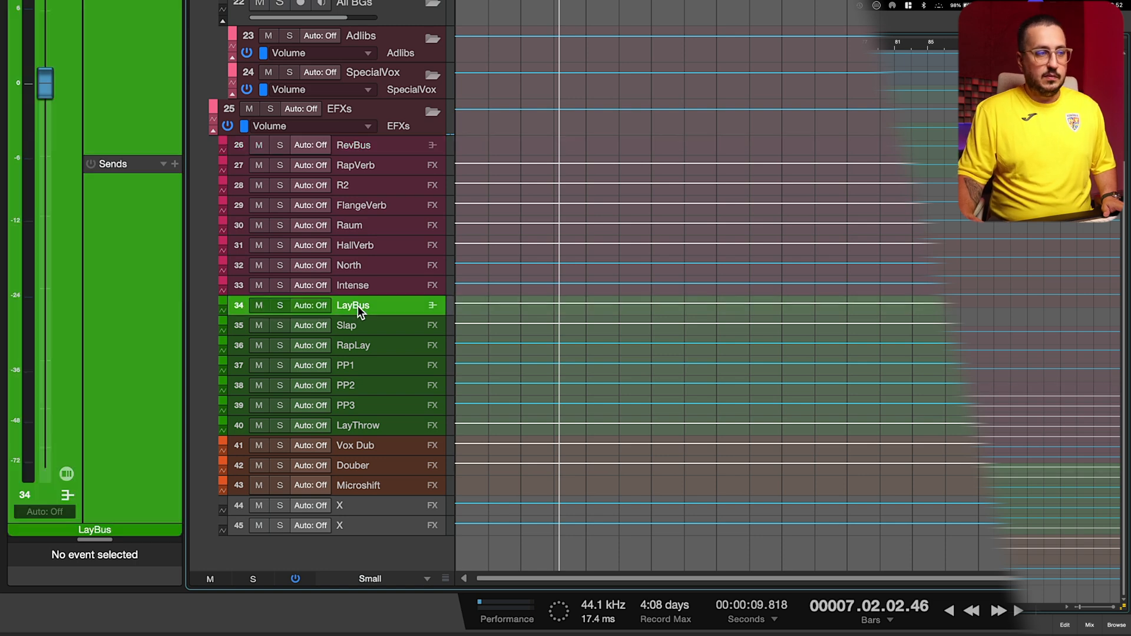
super+click(362, 144)
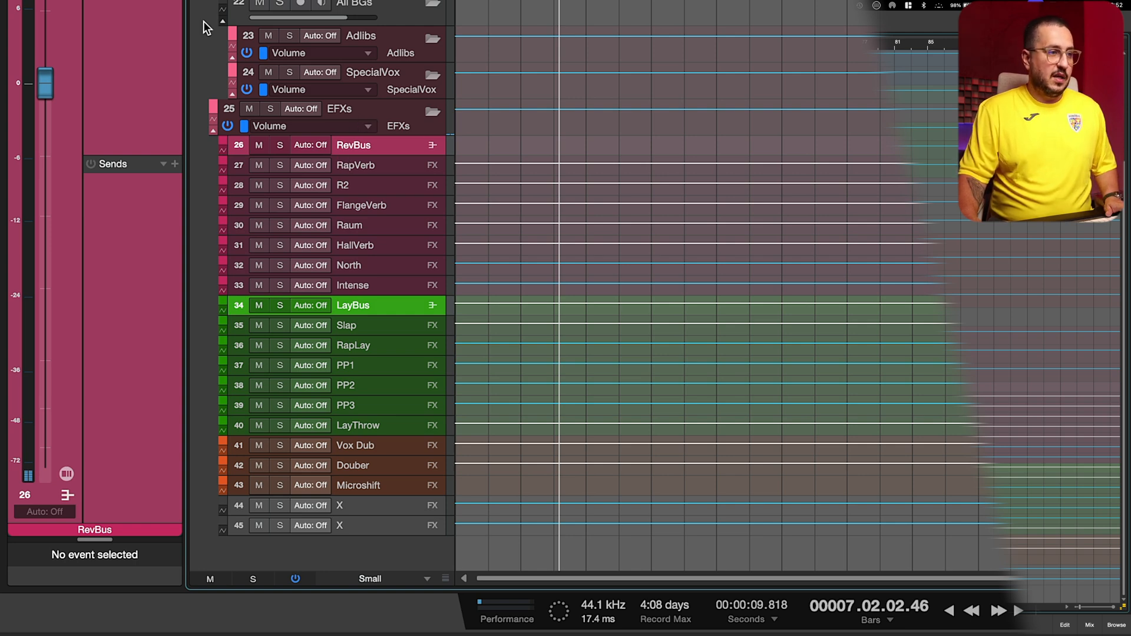
click(375, 117)
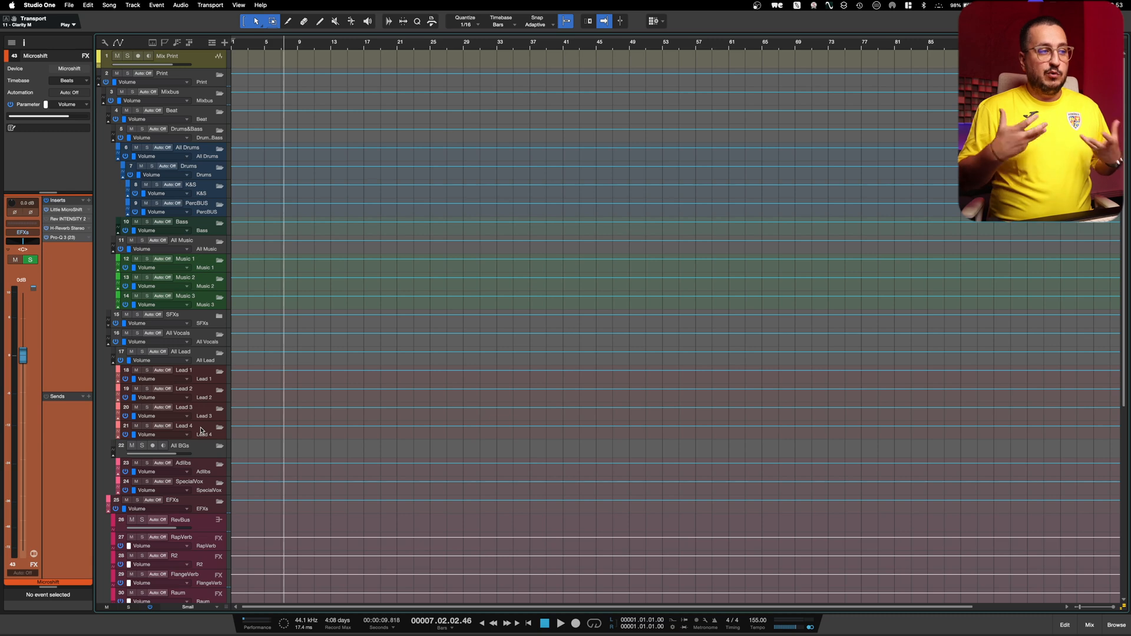
Review the effect channels, collapse the EFXs folder and select the Lead 1 bus.
scroll(201, 430, down, 10)
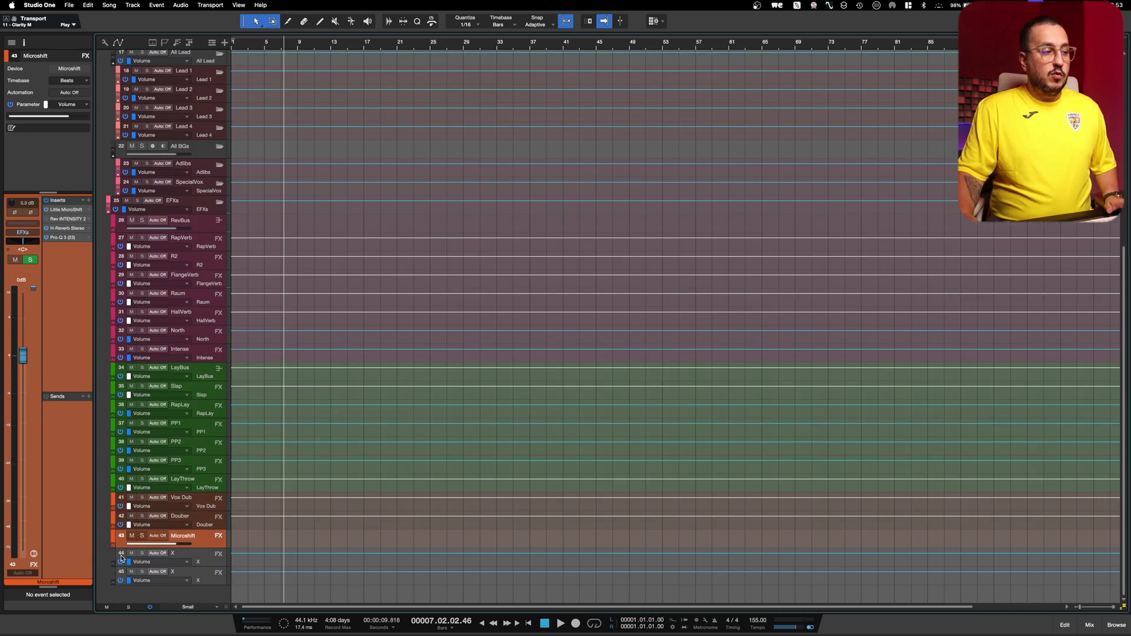
click(219, 203)
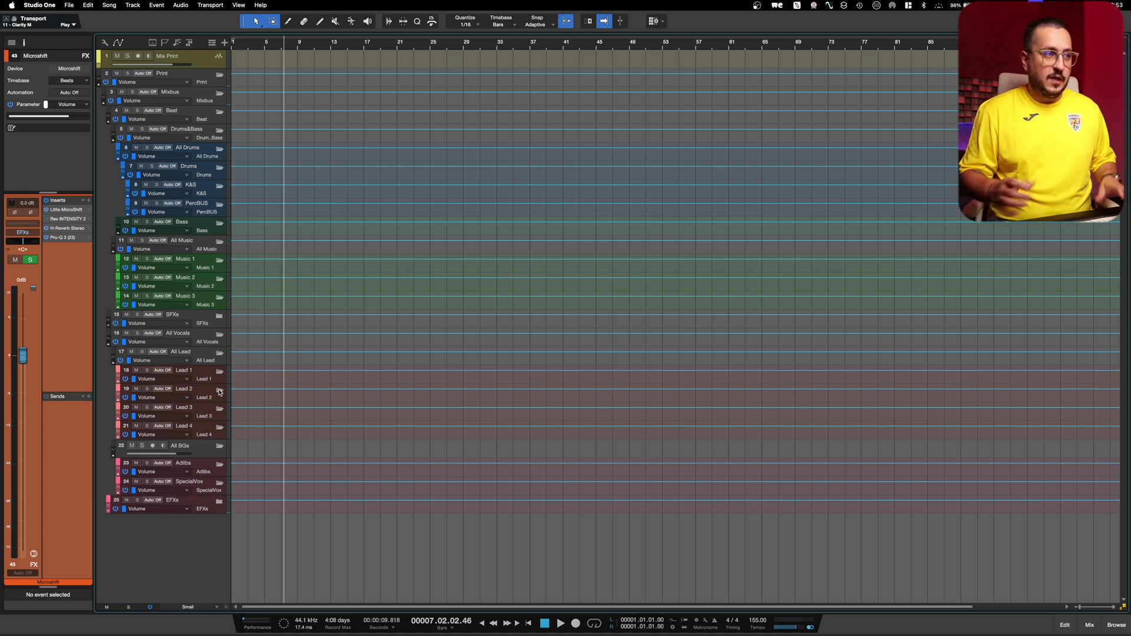
click(201, 380)
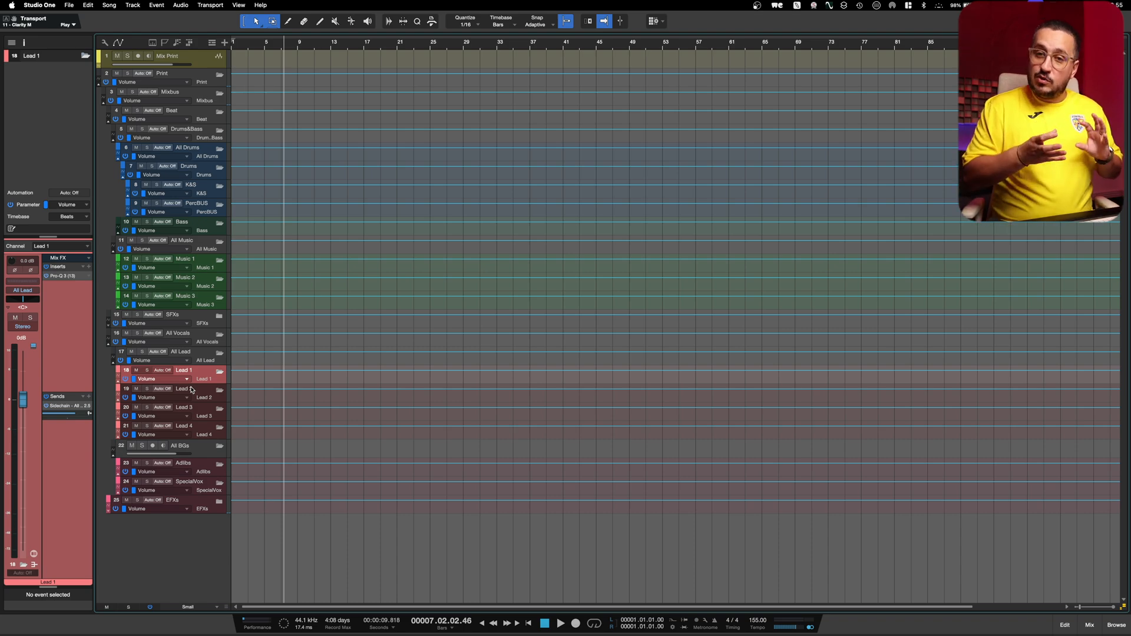
Review the bus chain from Mixbus through Beat, Drums&Bass, All Drums and K&S down to PercBUS.
click(189, 94)
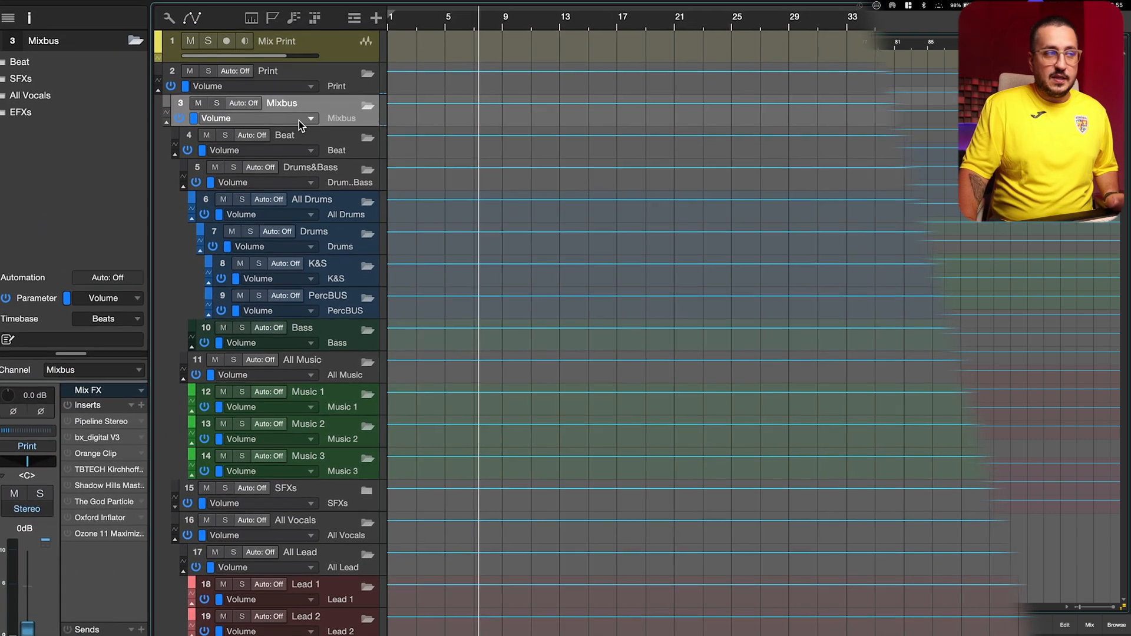
click(307, 126)
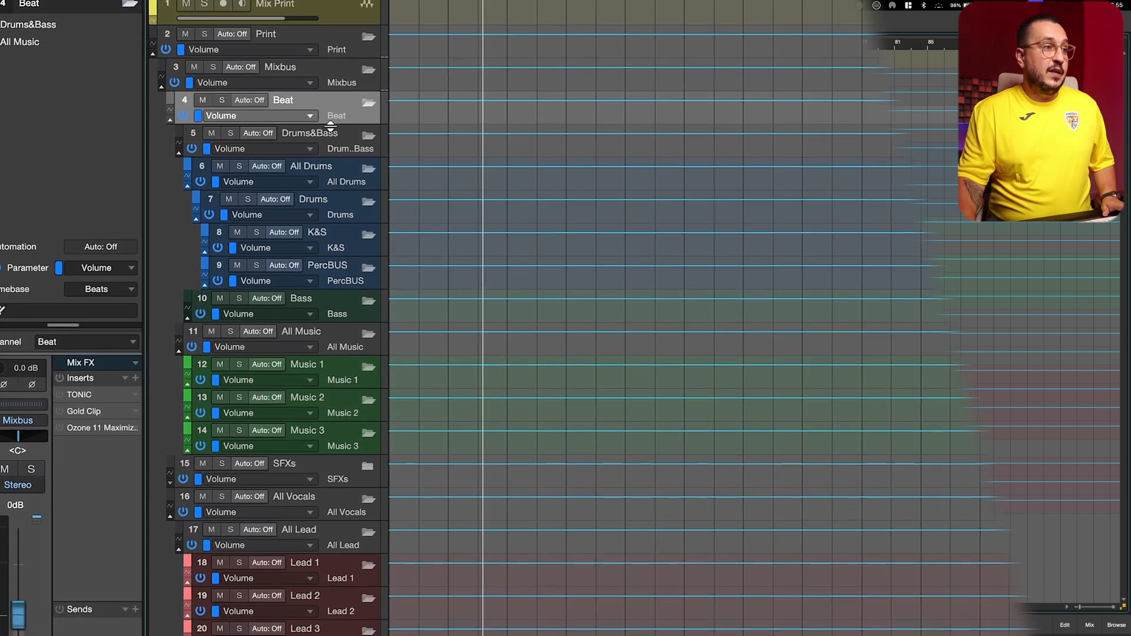
click(330, 144)
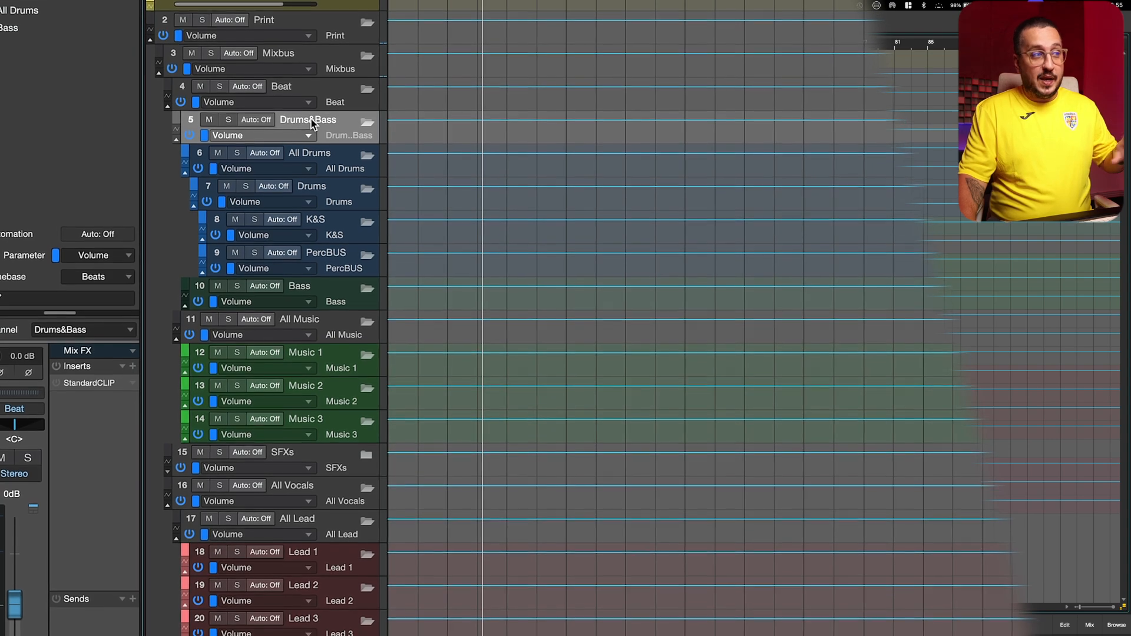
click(317, 156)
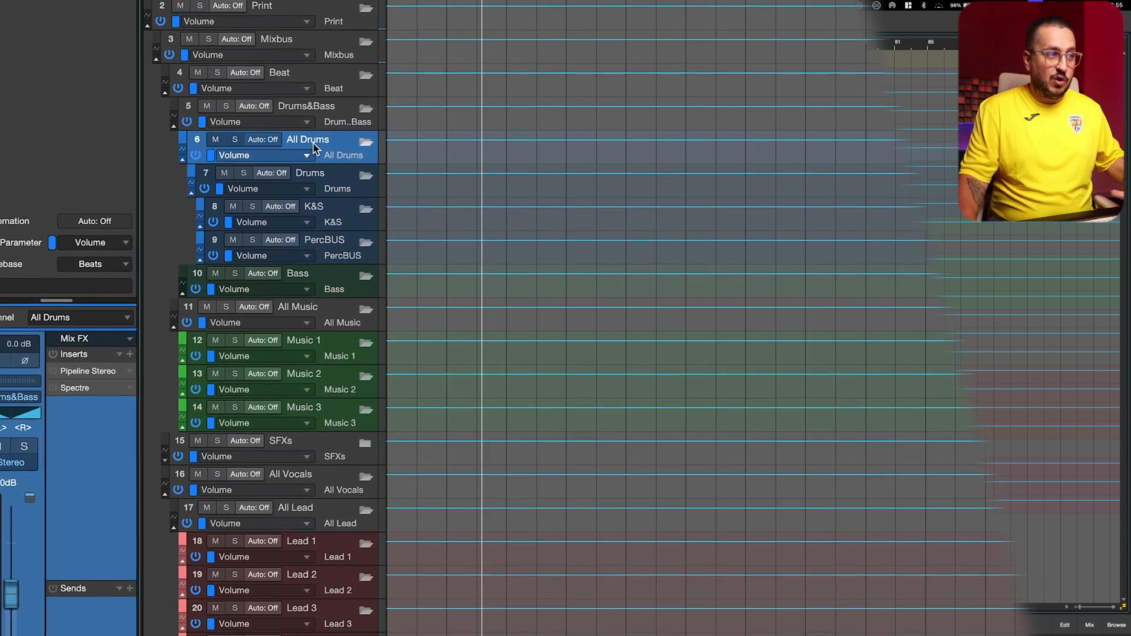
click(321, 221)
click(329, 247)
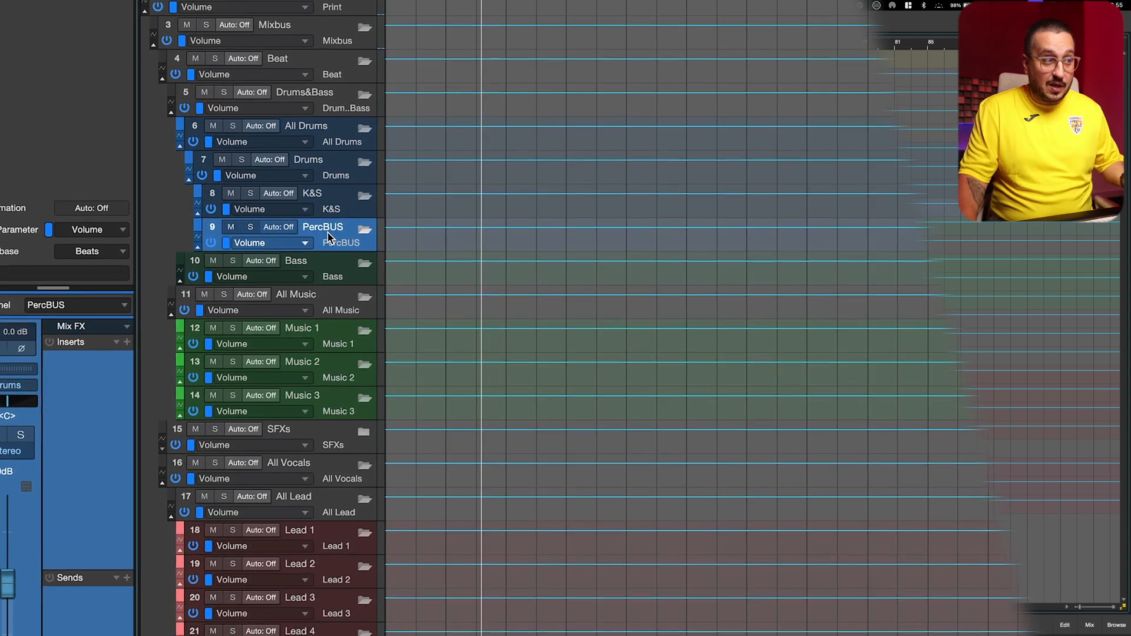
Review the Bass bus, the All Music bus with its Music buses, and the SFXs bus.
click(318, 264)
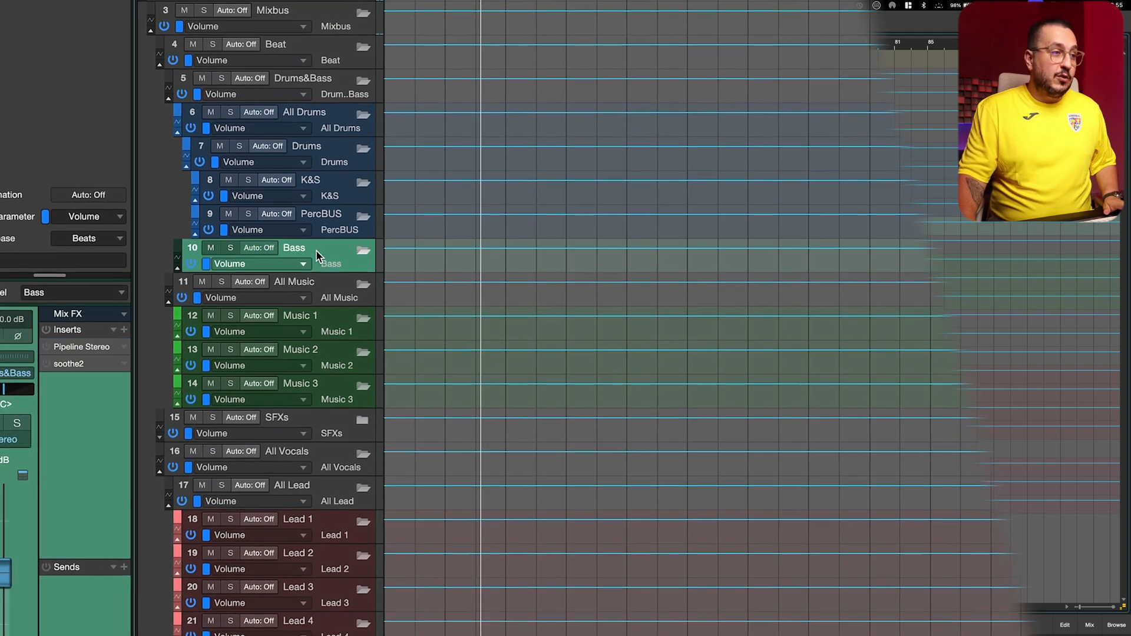
click(315, 286)
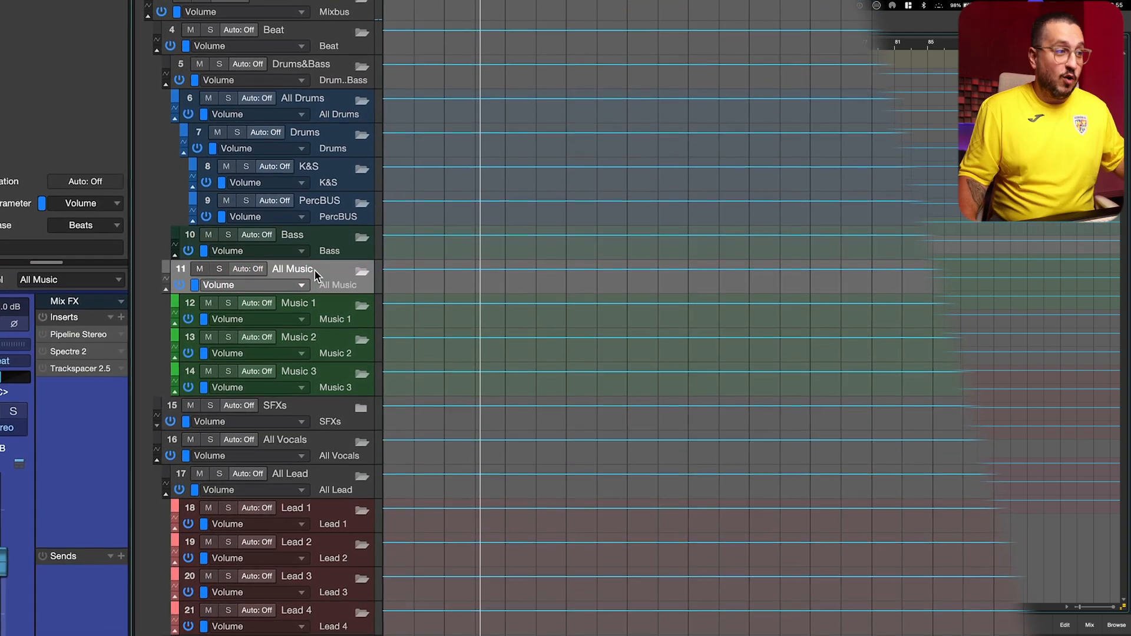
click(317, 302)
click(313, 330)
click(328, 316)
click(325, 330)
click(321, 392)
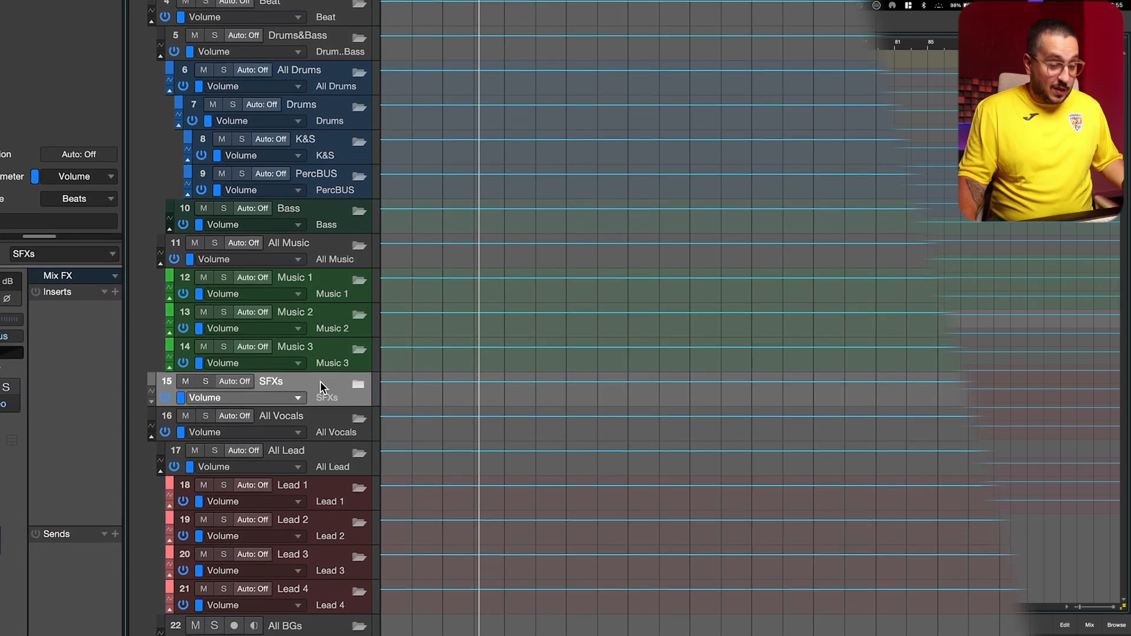
Review the vocal buses from All Vocals through All Lead, Lead 1 and Lead 2 to All BGs.
click(309, 416)
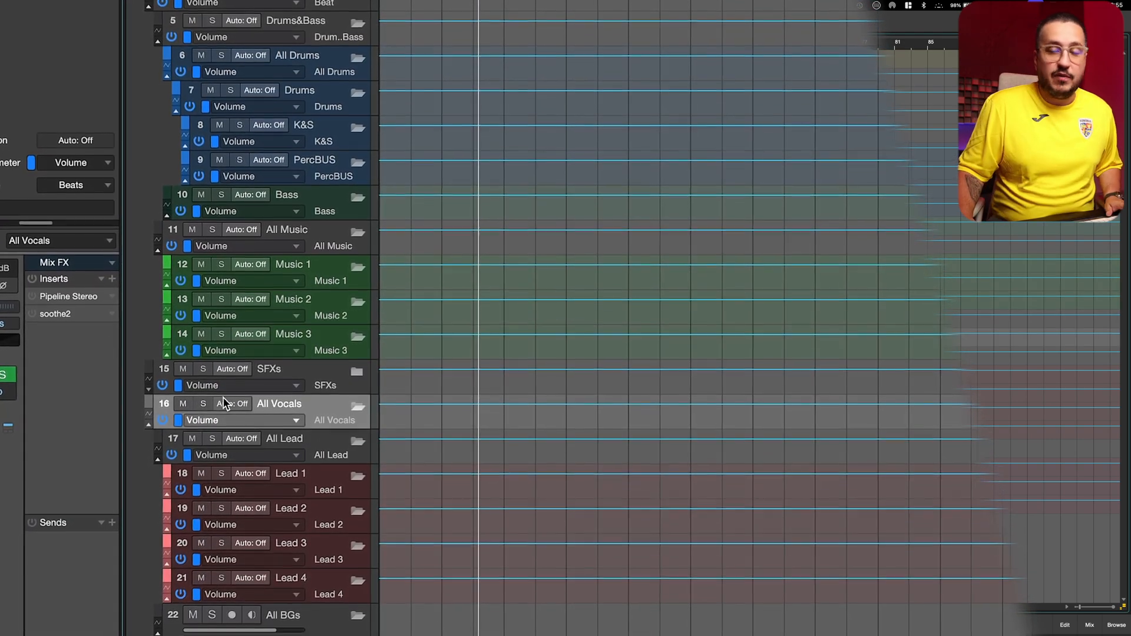
click(327, 439)
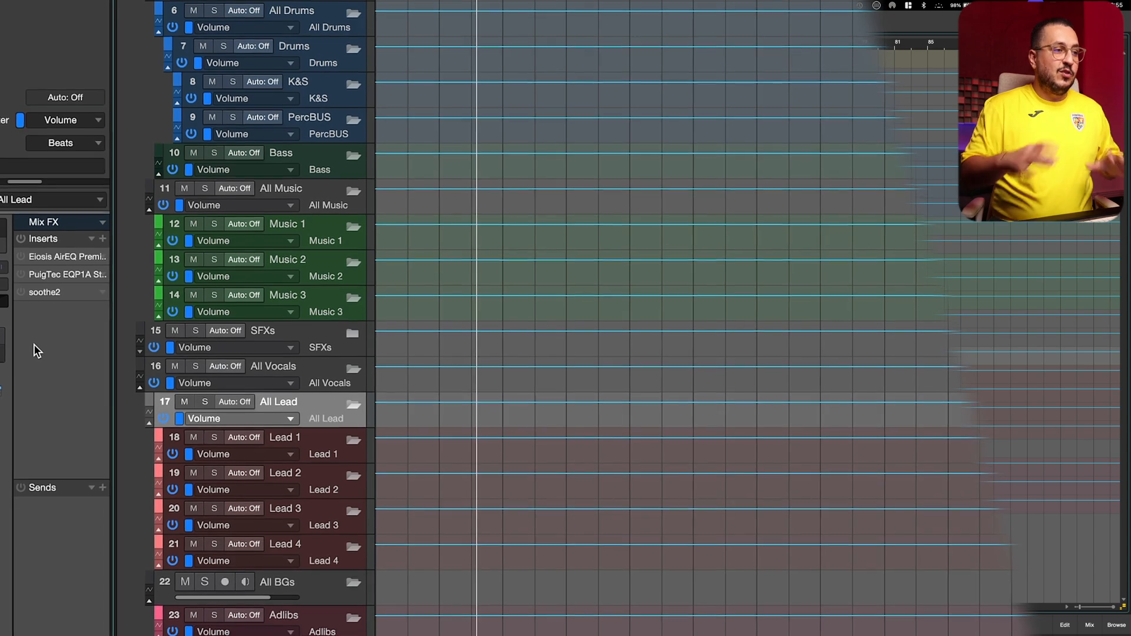
click(316, 439)
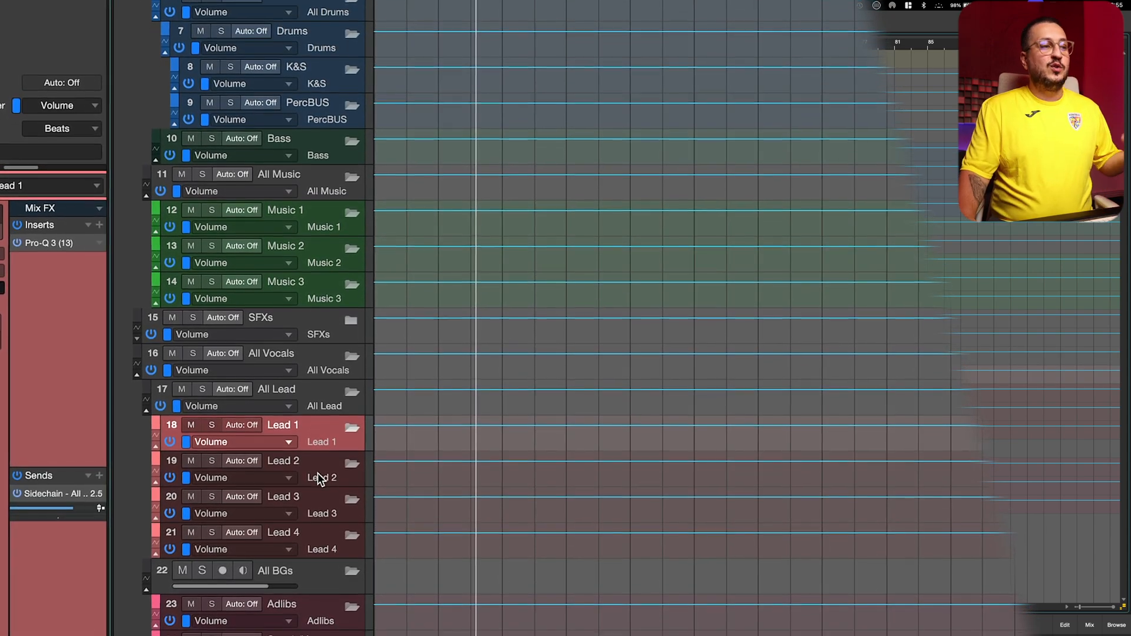
click(315, 480)
click(306, 569)
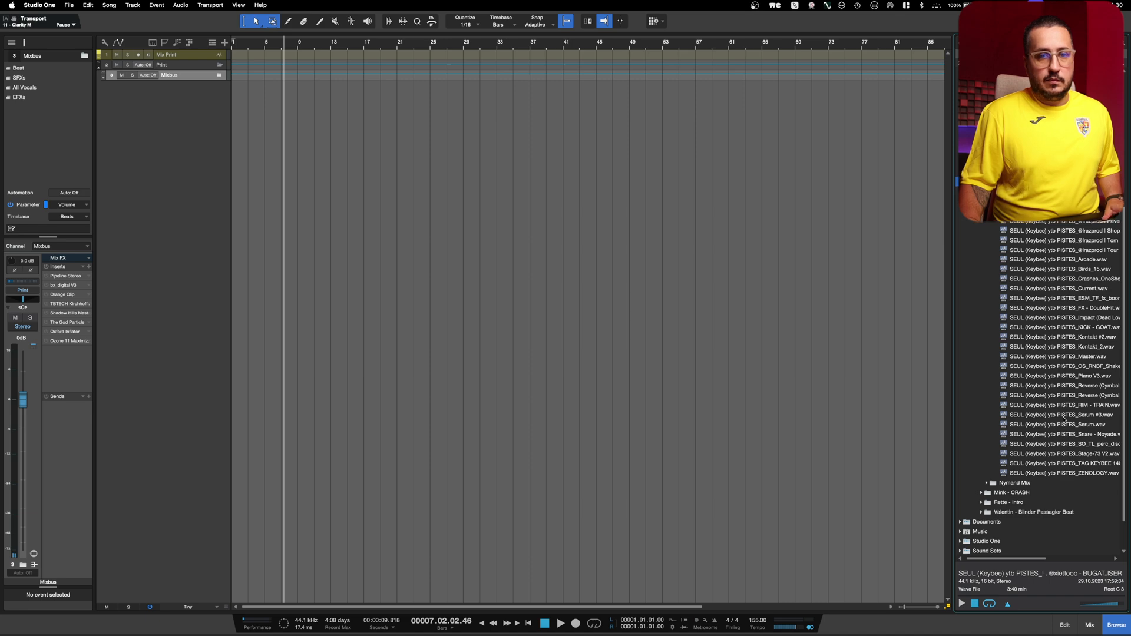
Import all SEUL (Keybee) stems plus the ads, chorus main, doubles, main acapella and vocal fill for fx files as new tracks, and hide the browser.
shift+click(1055, 476)
drag(1054, 476, 250, 509)
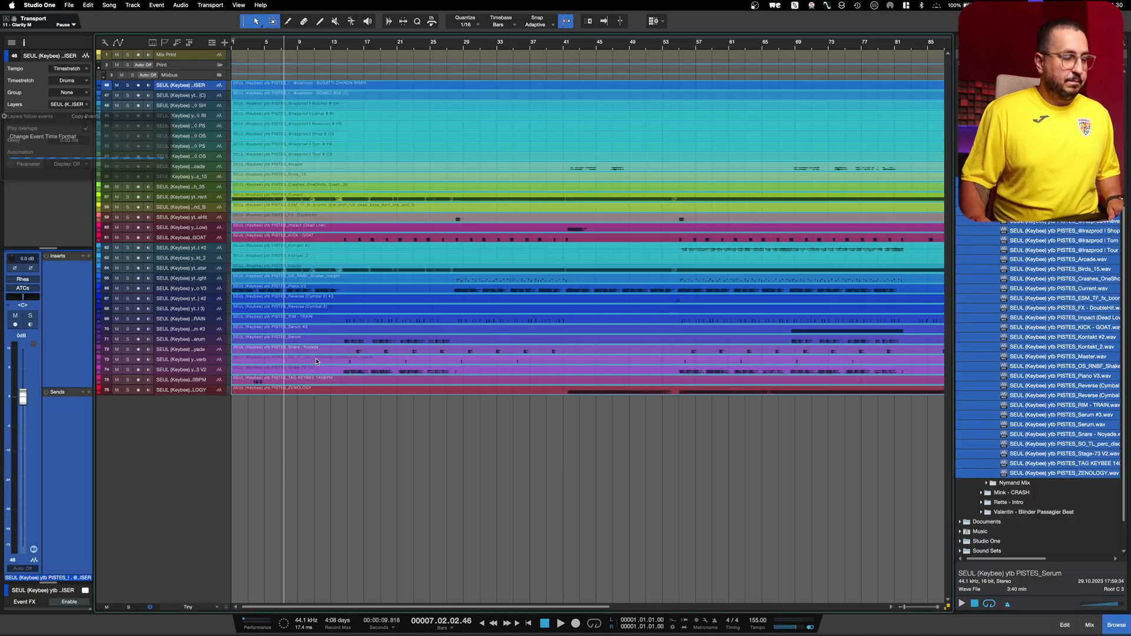
click(1026, 114)
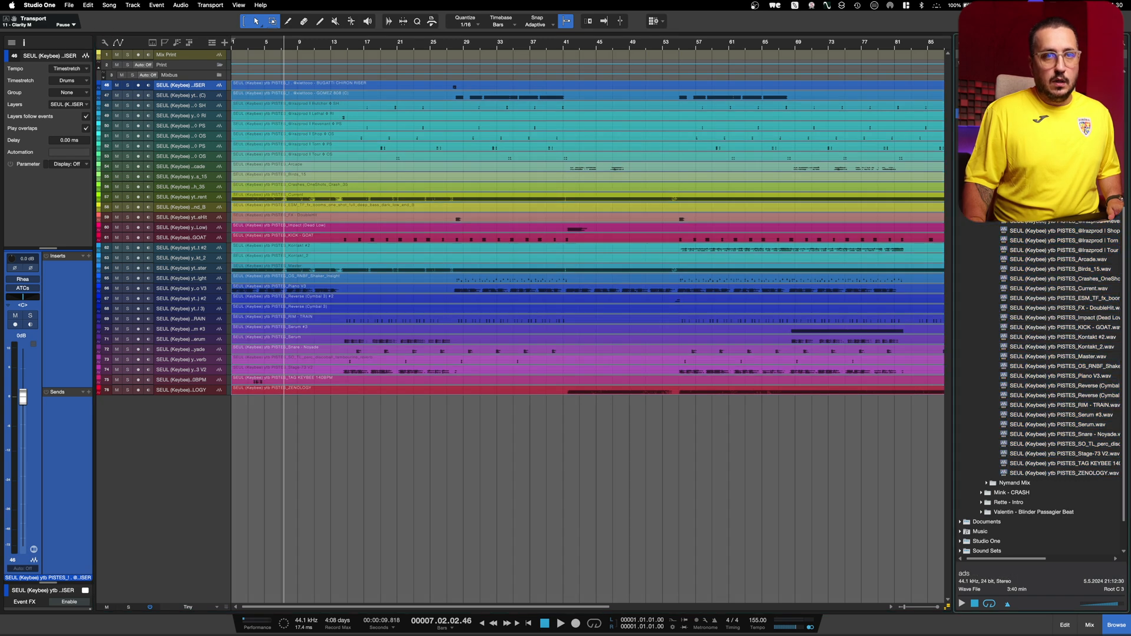
drag(1025, 113, 244, 600)
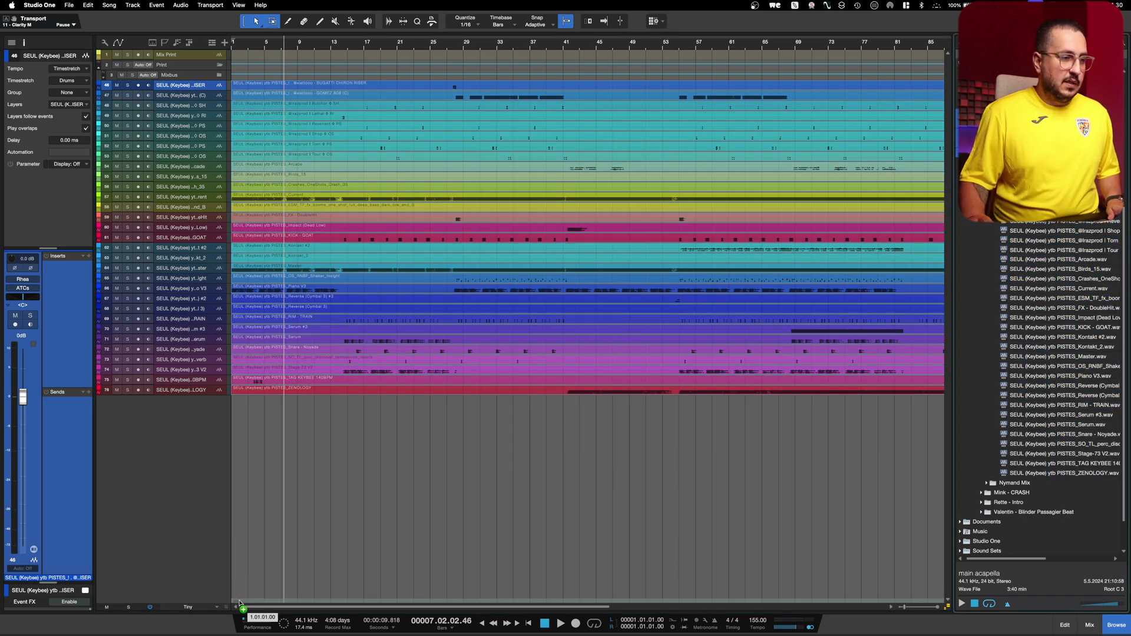
key(F5)
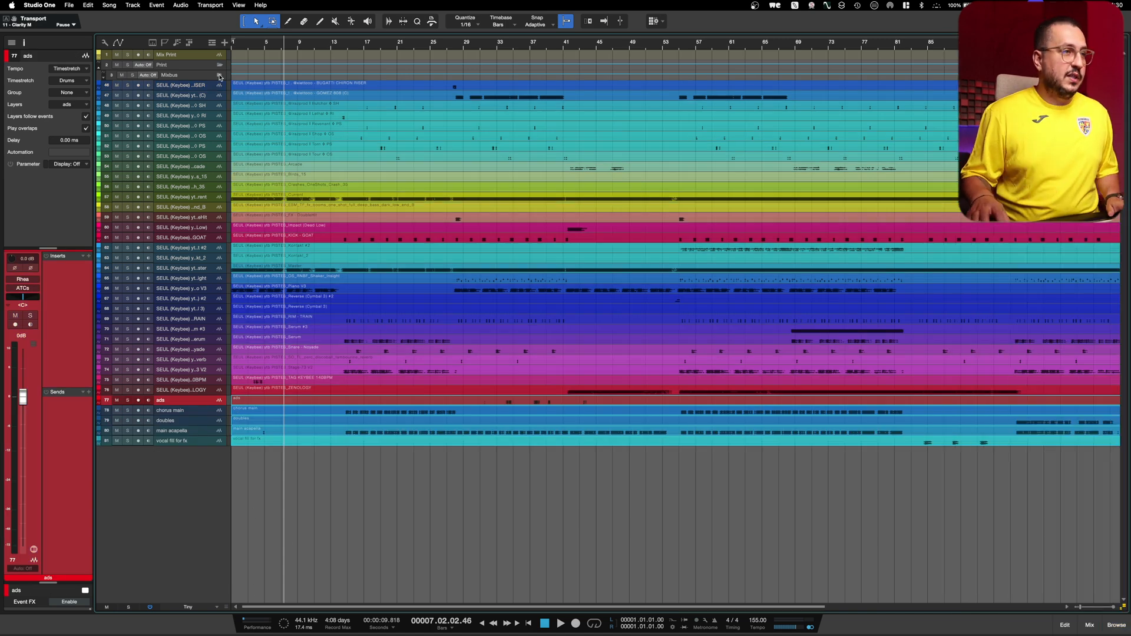
Expand the Mixbus folder and set the track height to Small.
click(219, 76)
click(188, 607)
click(189, 553)
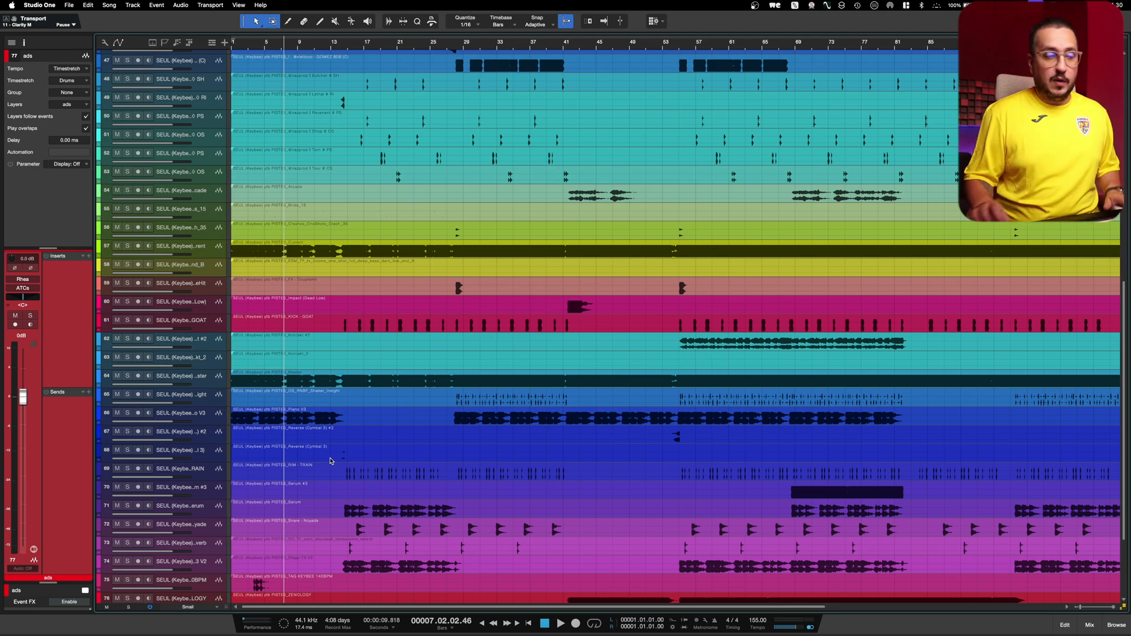
Set the playback position to bar 30 and move the GOMEZ 808 (C) track into the Bass folder.
scroll(302, 400, up, 5)
scroll(243, 456, down, 5)
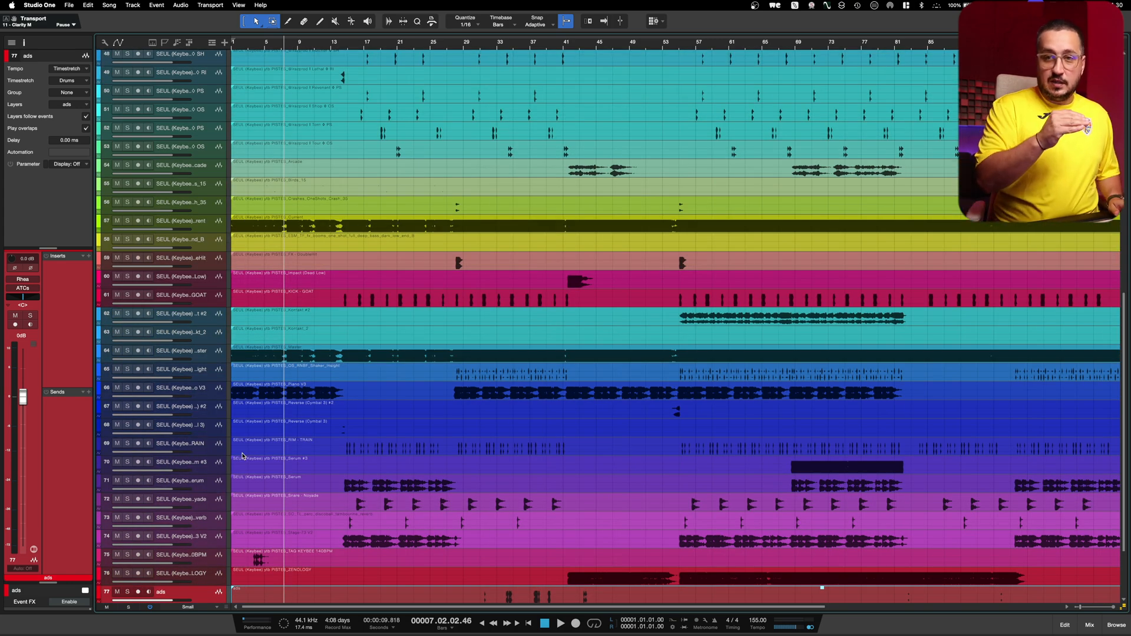
scroll(243, 454, up, 3)
click(470, 47)
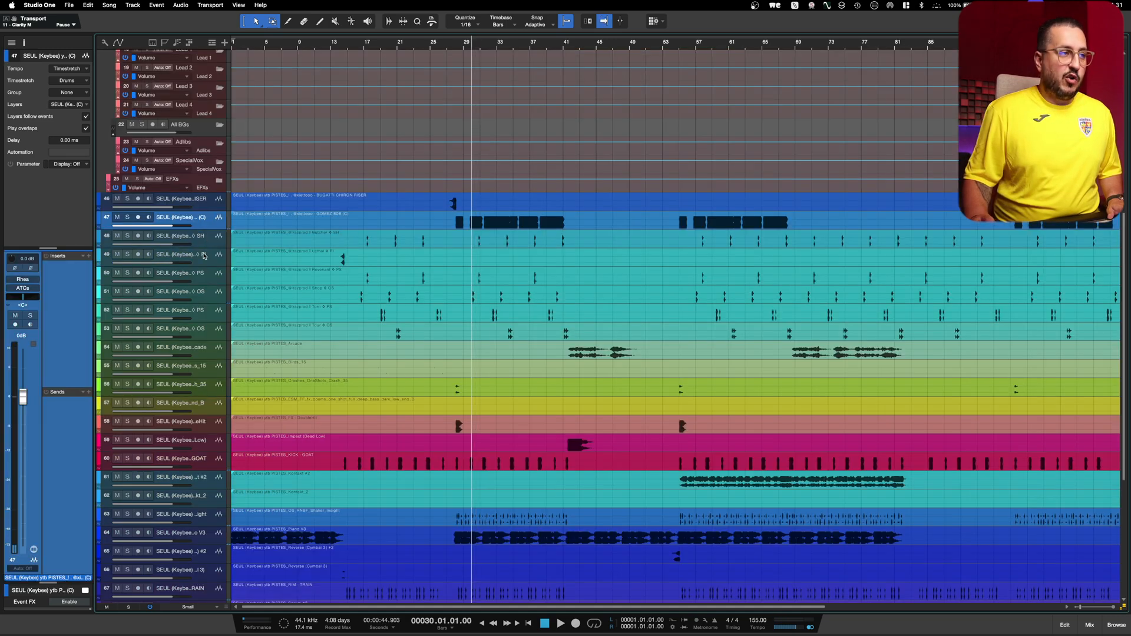
scroll(204, 255, up, 5)
drag(204, 505, 186, 227)
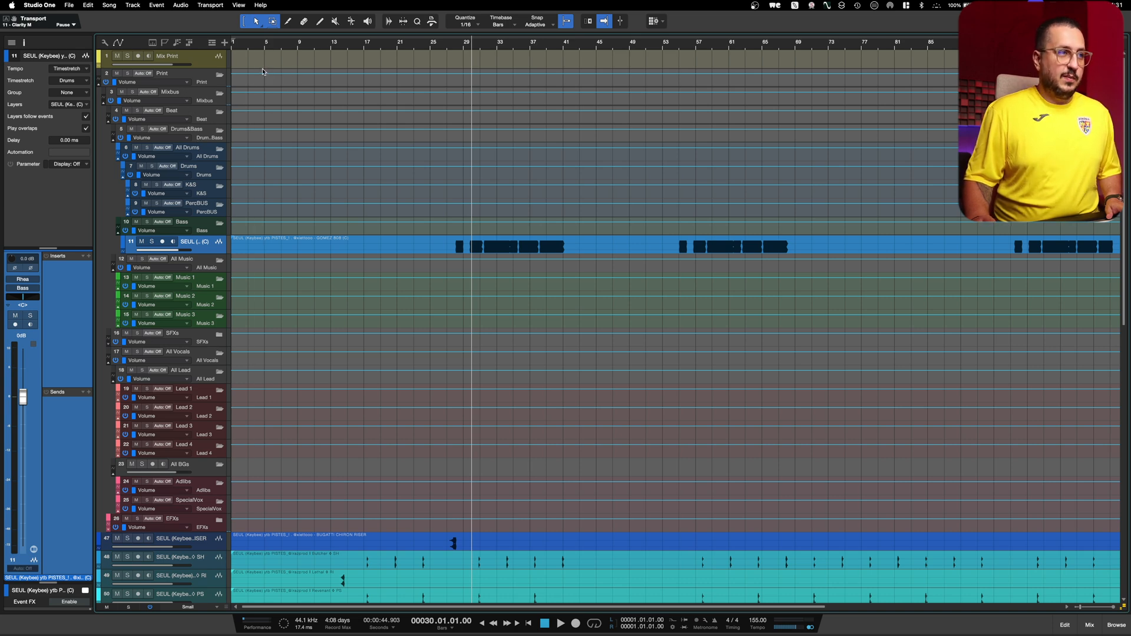
Move the BUGATTI CHIRON RISER track into the SFXs folder.
scroll(200, 236, down, 10)
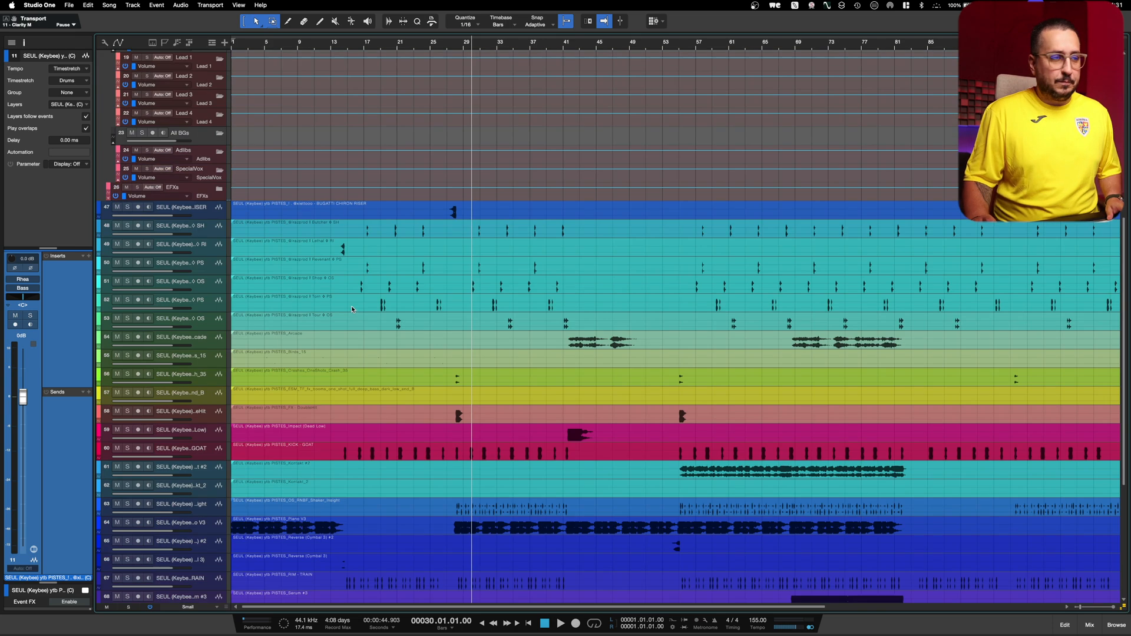
scroll(205, 269, up, 5)
click(204, 371)
drag(204, 371, 197, 188)
Select the six consecutive tracks 48 to 53 and move them together into the template's bus folders.
click(216, 393)
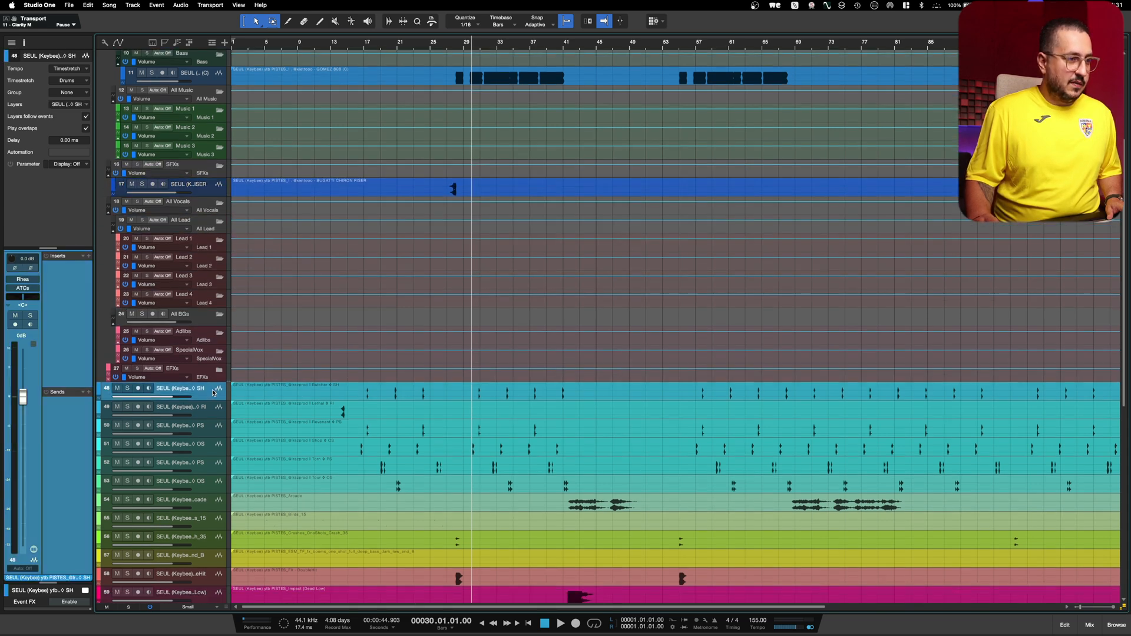
shift+click(202, 487)
drag(201, 411, 202, 222)
Start playback and move the OG_RNBP_Shaker_Insight track into the PercBUS folder.
scroll(301, 330, down, 5)
click(201, 372)
key(space)
click(200, 485)
scroll(318, 477, down, 3)
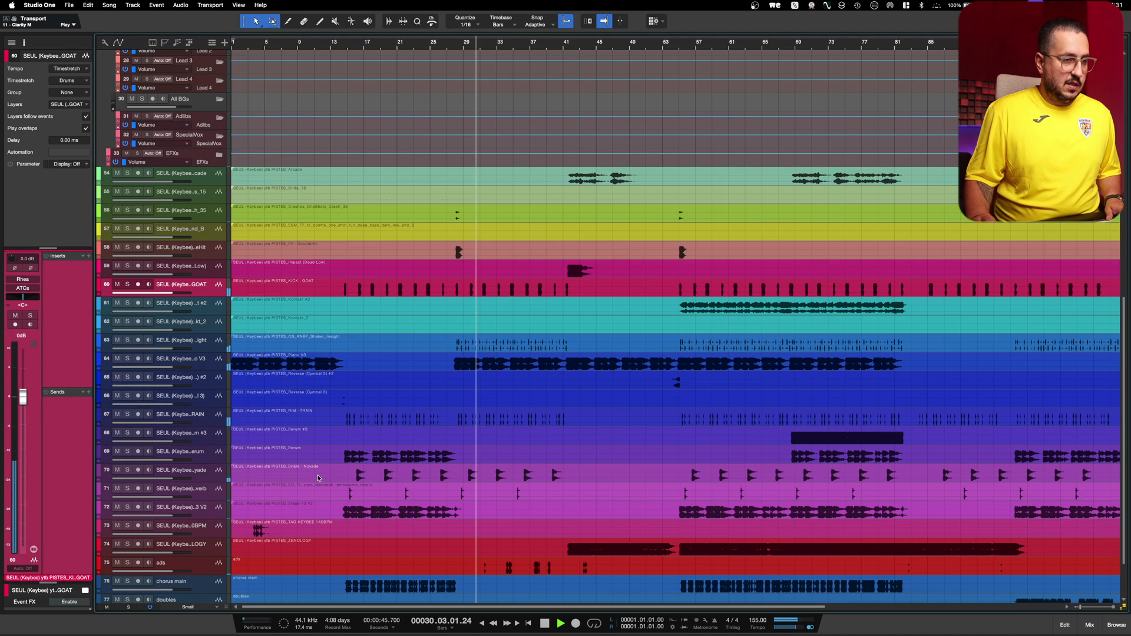
click(193, 347)
drag(207, 267, 208, 143)
scroll(272, 326, down, 7)
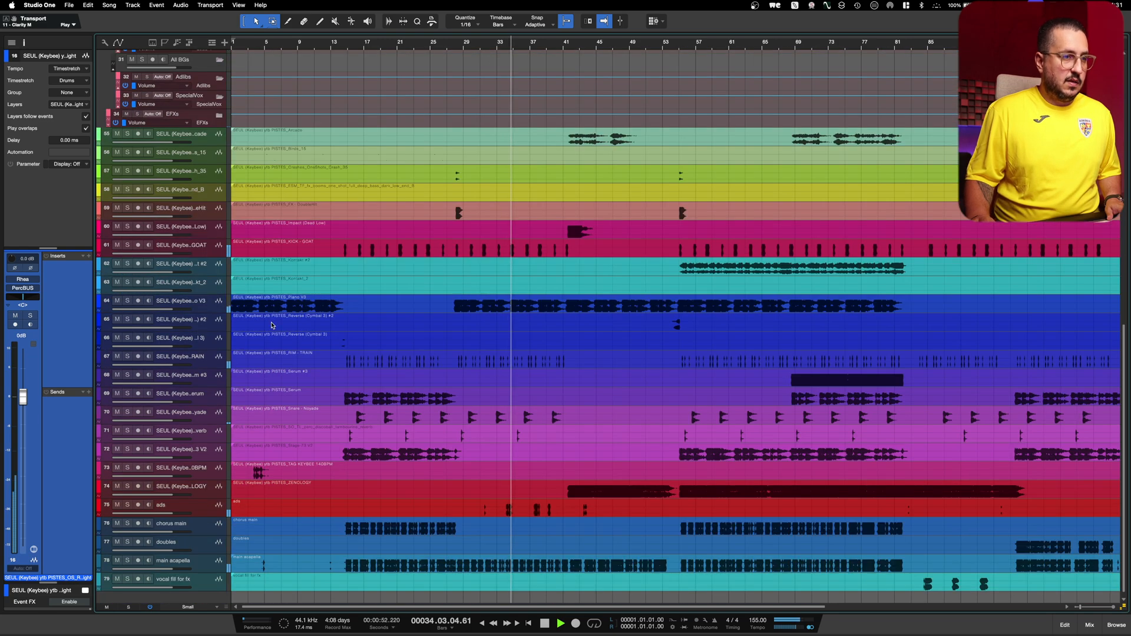
Move the Piano V3 track into the Music 1 folder and clear all active solos.
drag(195, 301, 200, 258)
scroll(153, 363, down, 4)
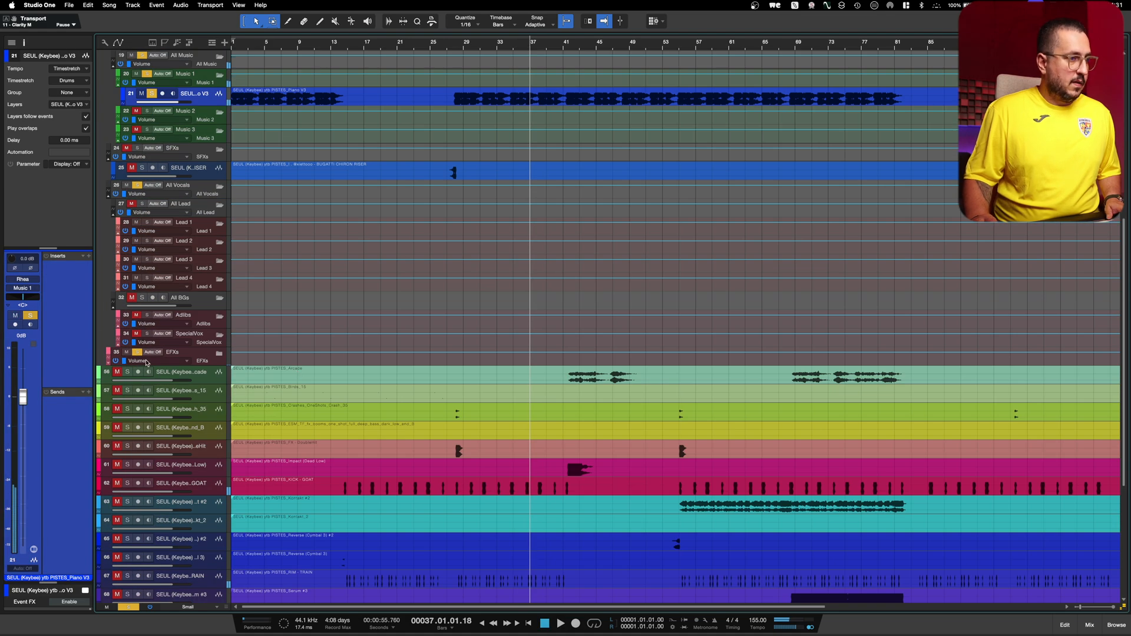
click(129, 607)
scroll(483, 507, down, 2)
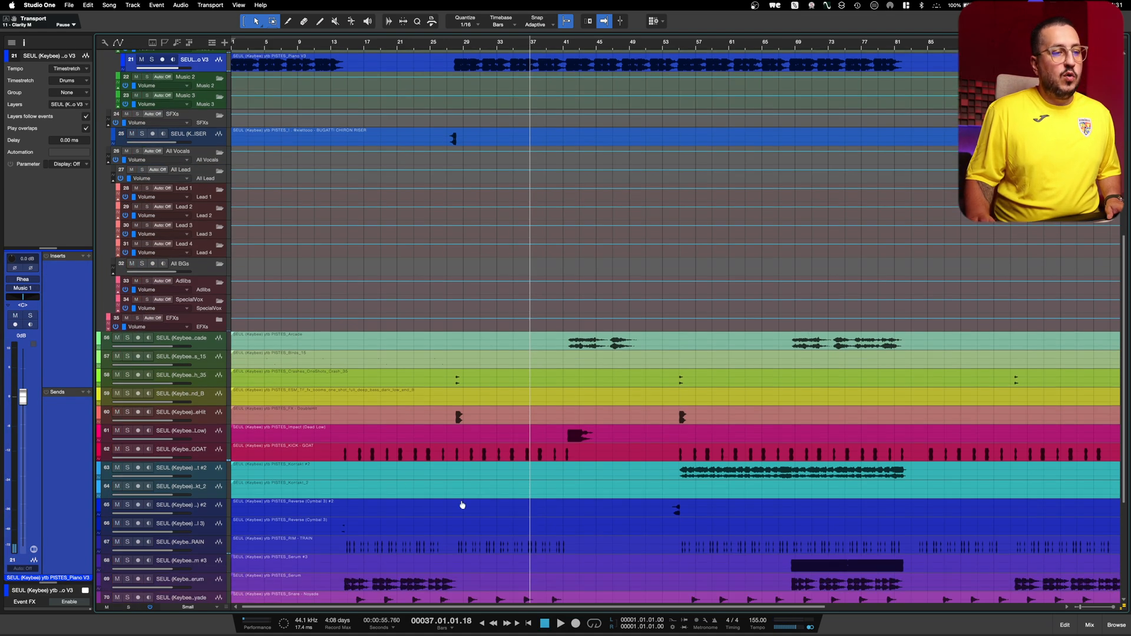
Move the RIM - TRAIN and KICK - GOAT tracks into the K&S folder.
click(200, 543)
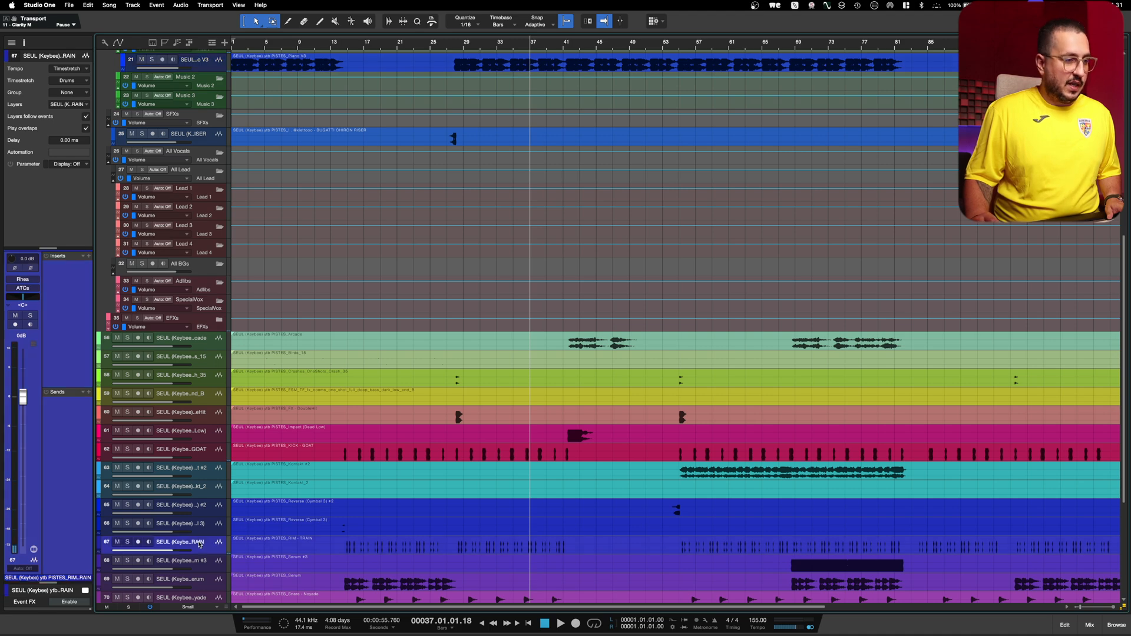
click(128, 542)
scroll(214, 401, up, 10)
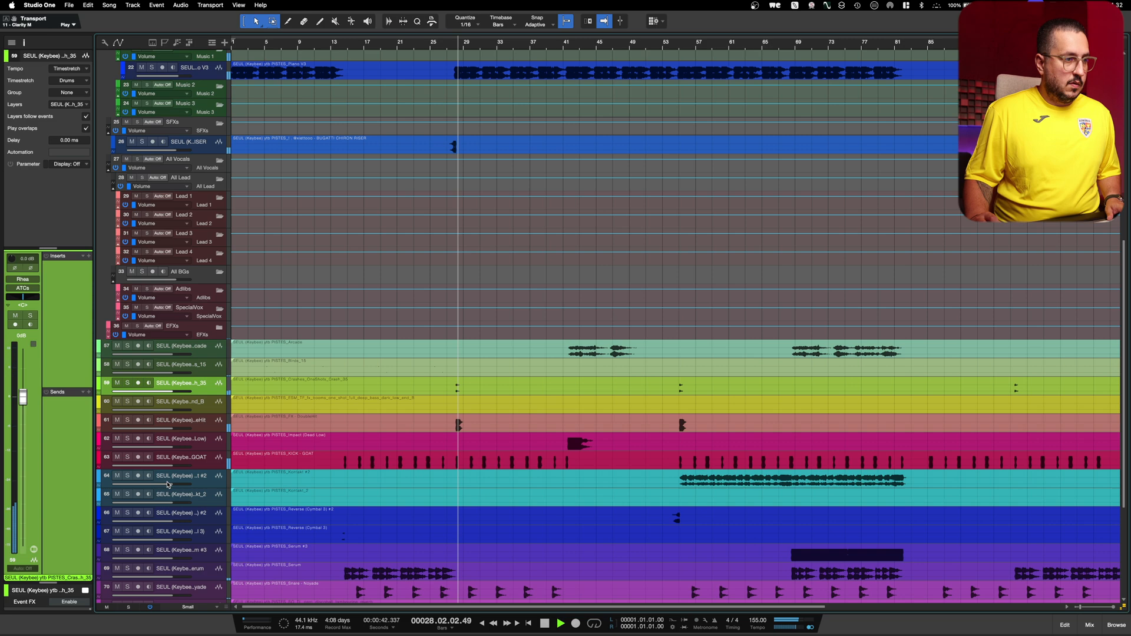
drag(201, 459, 200, 239)
scroll(288, 402, down, 5)
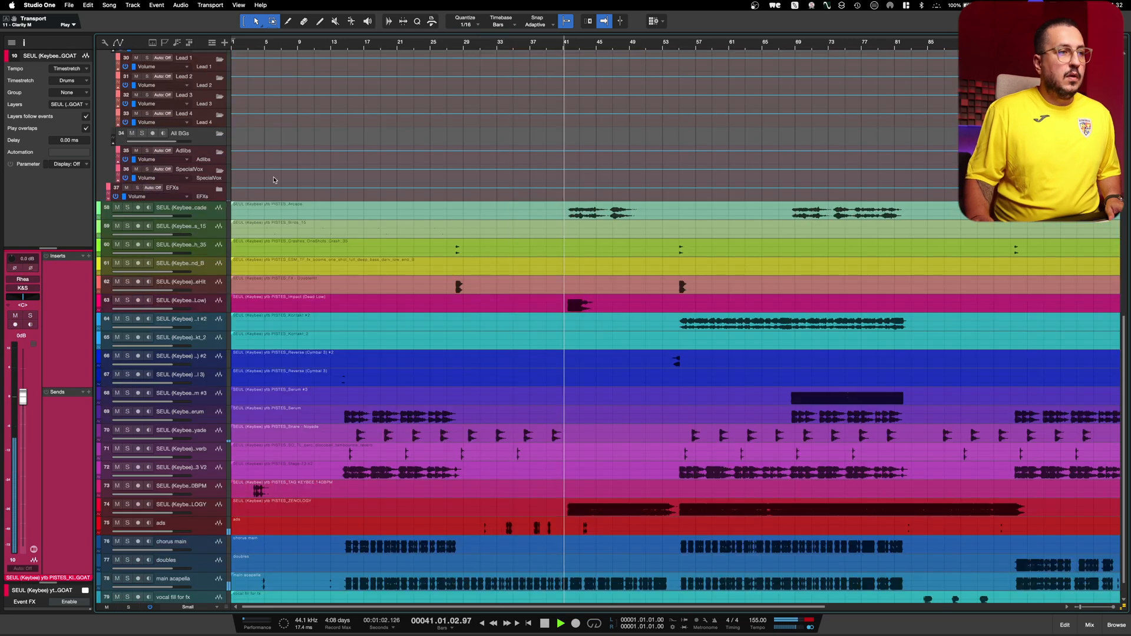
Sort the Arcade, Impact (Dead Low) and Crash_35 tracks into the Music 2, Bass and PercBUS folders respectively.
drag(177, 207, 566, 50)
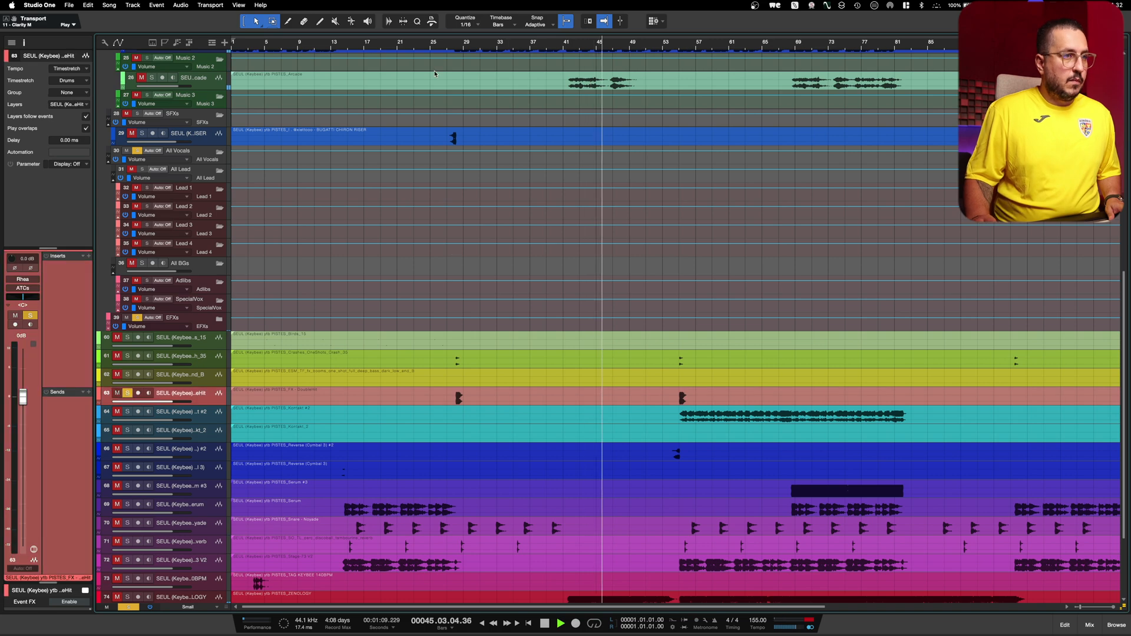
click(125, 359)
click(127, 357)
drag(183, 357, 204, 83)
Move the Snare - Noyade track into the K&S folder and the Kontakt #2 track into the Music 3 folder.
scroll(177, 354, down, 10)
click(127, 468)
drag(183, 469, 204, 195)
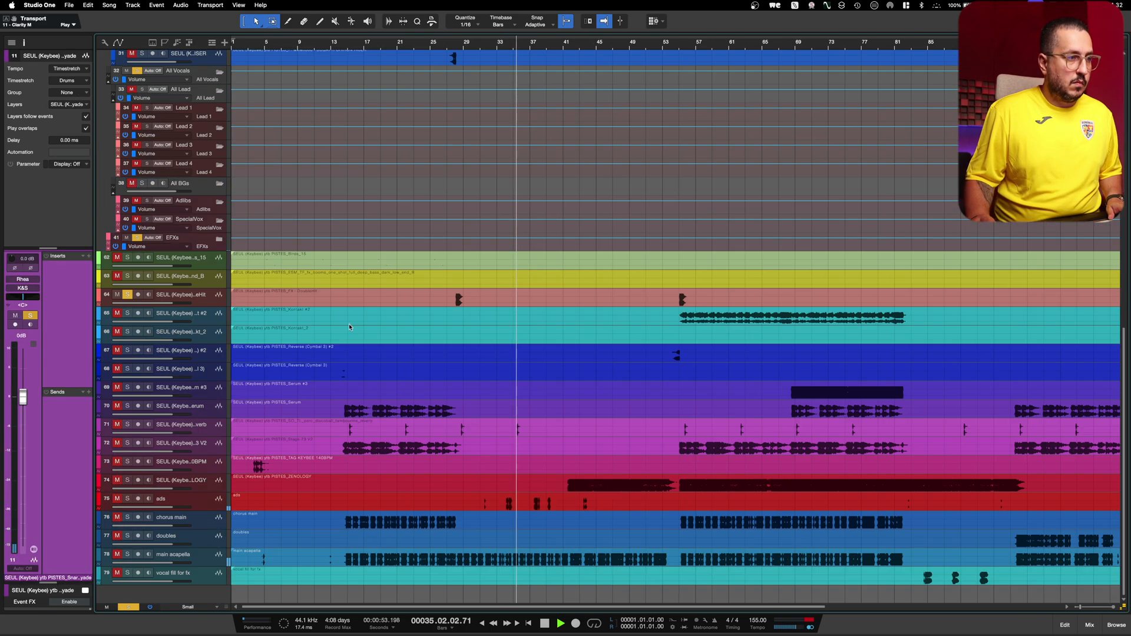
drag(182, 511, 204, 216)
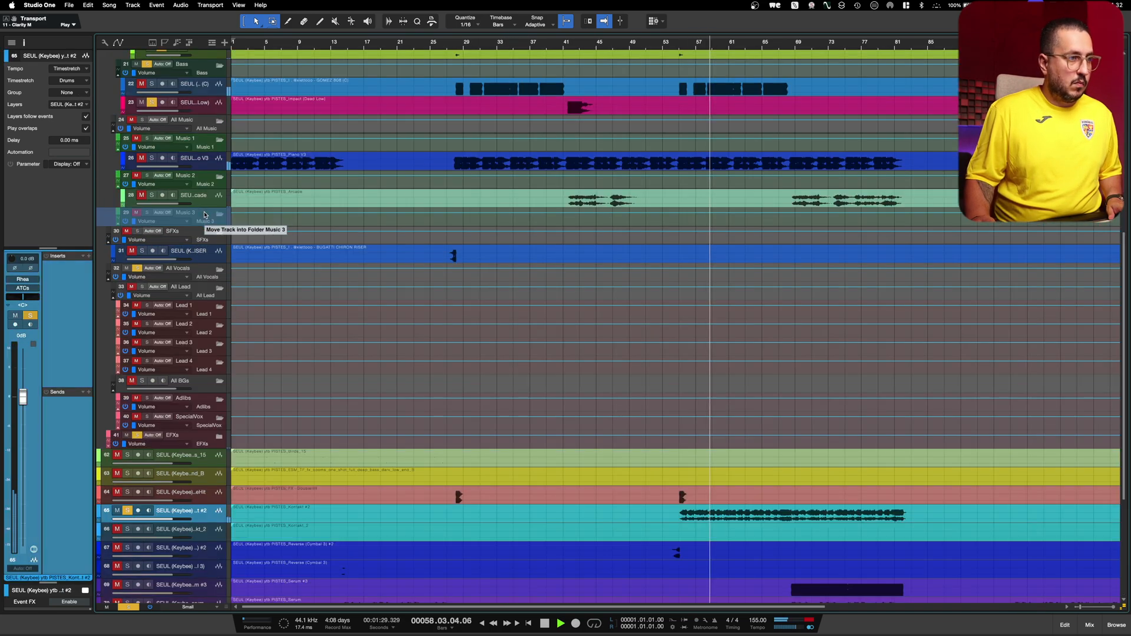
scroll(631, 390, down, 7)
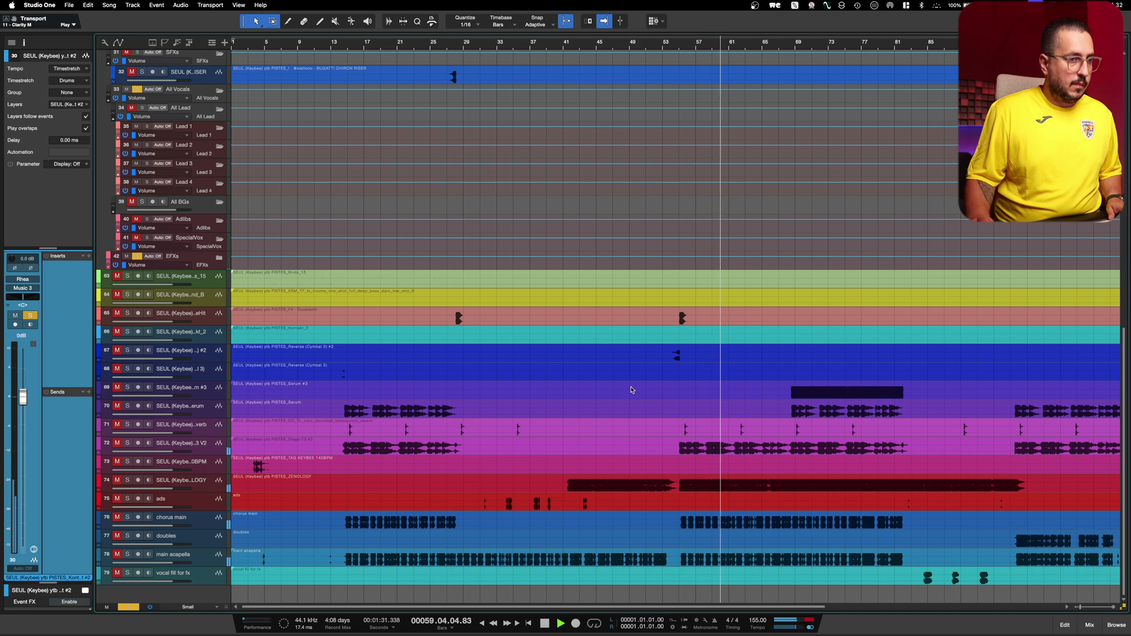
Solo the Stage-73 V2 and ZENOLOGY tracks in turn and move both into the Music 1 folder.
click(126, 443)
drag(183, 443, 203, 235)
scroll(197, 399, up, 10)
scroll(260, 350, down, 10)
click(127, 480)
drag(181, 481, 204, 145)
scroll(197, 391, up, 7)
scroll(290, 386, down, 10)
Move the Serum #3 track into the Bass folder and the Serum track into the Music 1 folder.
click(127, 424)
drag(182, 425, 206, 177)
scroll(195, 368, up, 10)
scroll(259, 371, down, 10)
click(127, 443)
scroll(215, 322, up, 5)
scroll(385, 368, down, 10)
Solo the purple track whose name ends in "verb" and move it into the PercBUS folder.
click(127, 462)
scroll(195, 232, up, 10)
drag(184, 462, 199, 336)
scroll(431, 128, down, 10)
Audition the "eHit" FX and Reverse (Cymbal 3) #2 tracks soloed, move both into the SFXs folder and clear all solos.
click(253, 42)
click(441, 43)
click(127, 406)
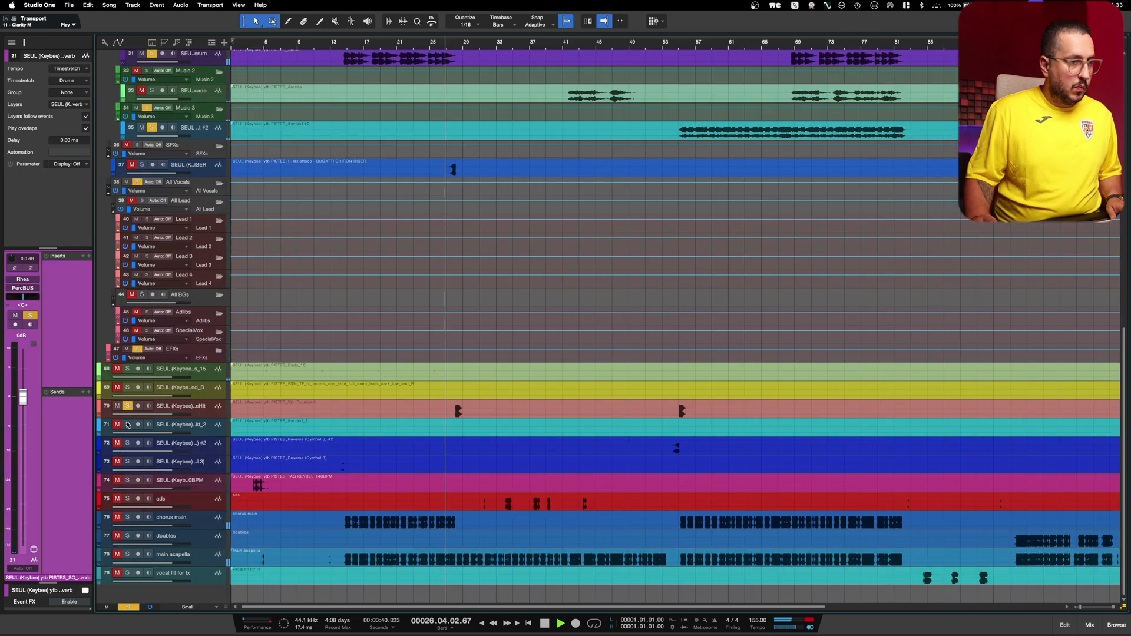
click(127, 443)
click(182, 406)
super+click(182, 443)
drag(182, 443, 210, 148)
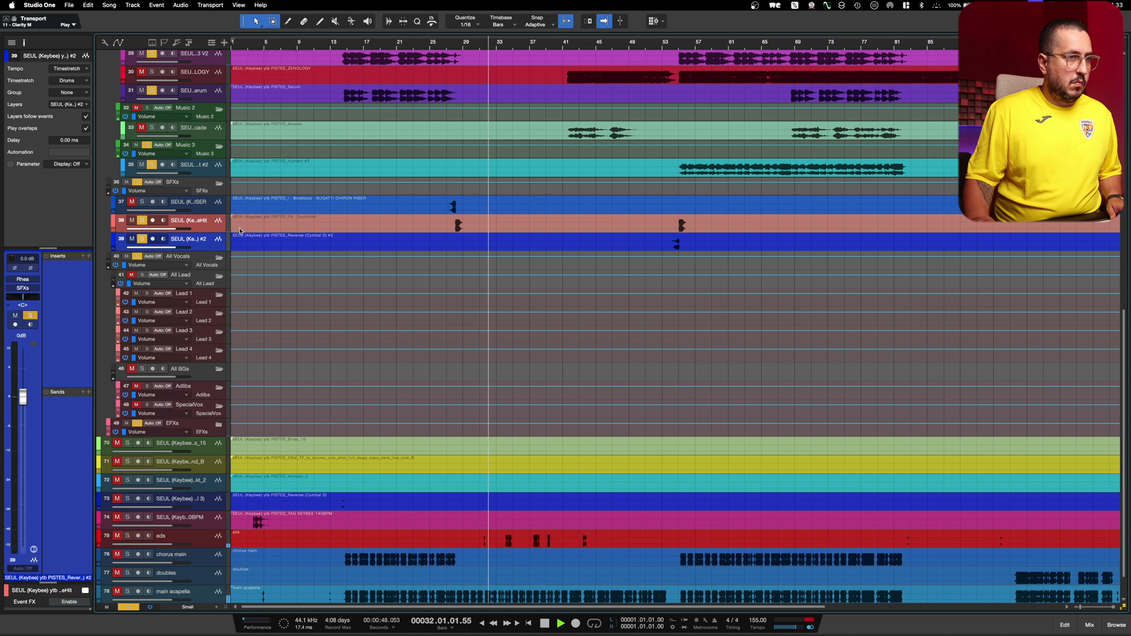
scroll(268, 470, down, 5)
click(129, 606)
Enlarge the waveforms and play the song from the start to check the light green "_15" track.
click(181, 406)
key(w)
key(space)
drag(1124, 607, 1120, 437)
key(comma)
key(space)
Move the "_15" and TAG tracks into the SFXs folder and the Reverse (Cymbal 3) track into the PercBUS folder.
drag(182, 407, 182, 215)
click(195, 481)
drag(199, 476, 199, 228)
drag(191, 498, 199, 300)
scroll(311, 372, down, 10)
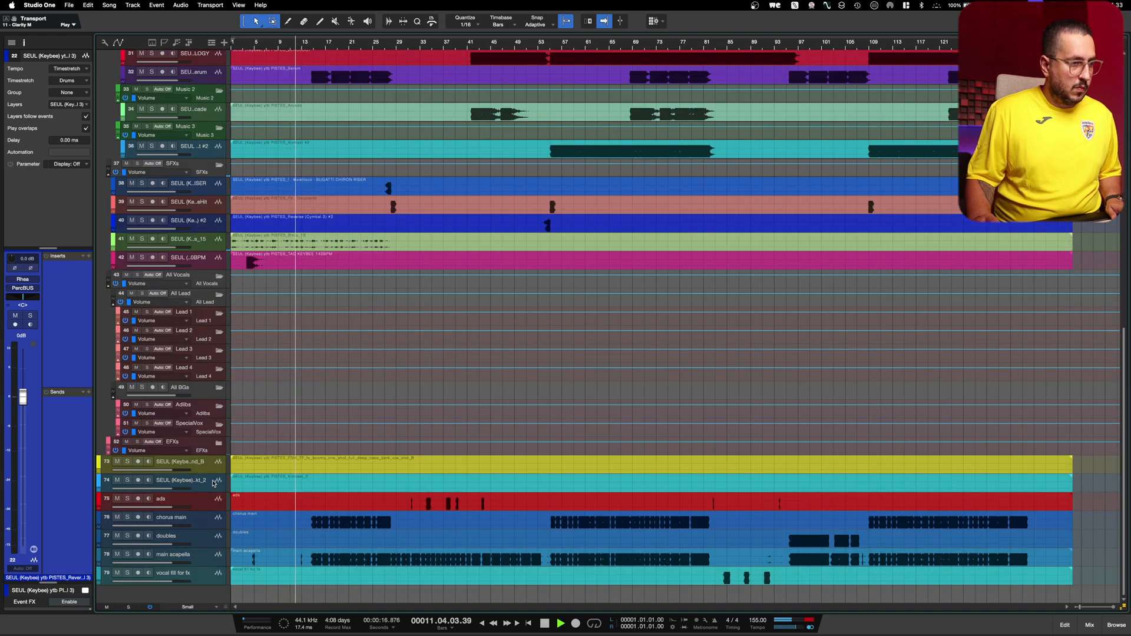
Remove the two empty tracks, the one ending in "nd_B" and Kontakt_2, from the song.
click(206, 462)
shift+click(206, 481)
right_click(208, 481)
click(250, 496)
click(307, 506)
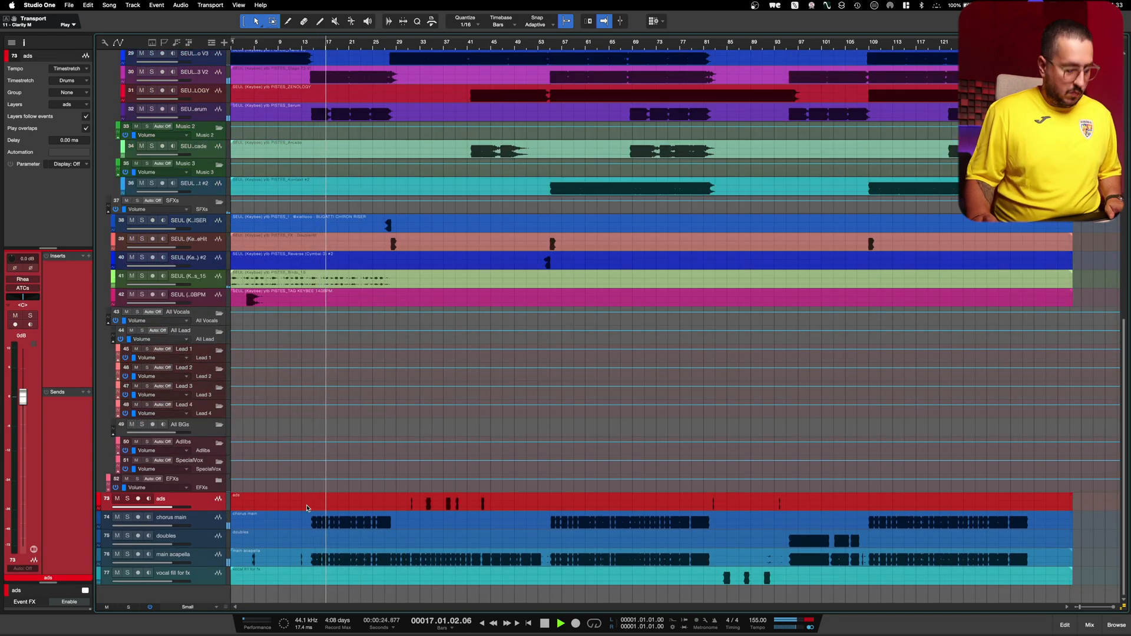
Stop playback and move the KICK - GOAT track above the RIM - TRAIN track in the K&S folder.
scroll(324, 257, up, 10)
key(space)
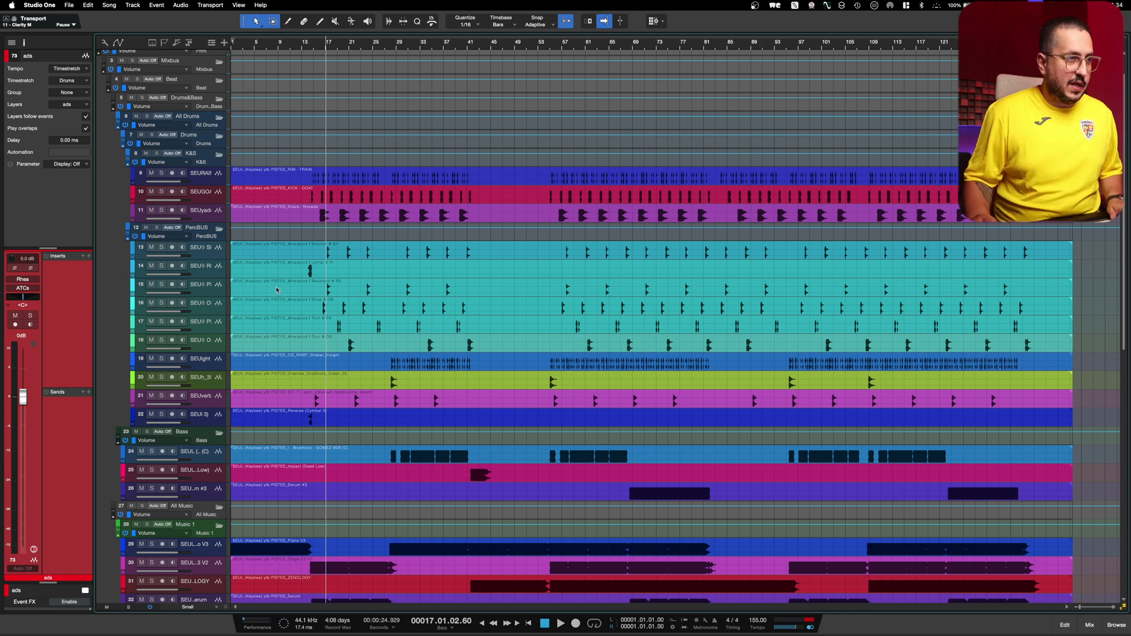
click(213, 215)
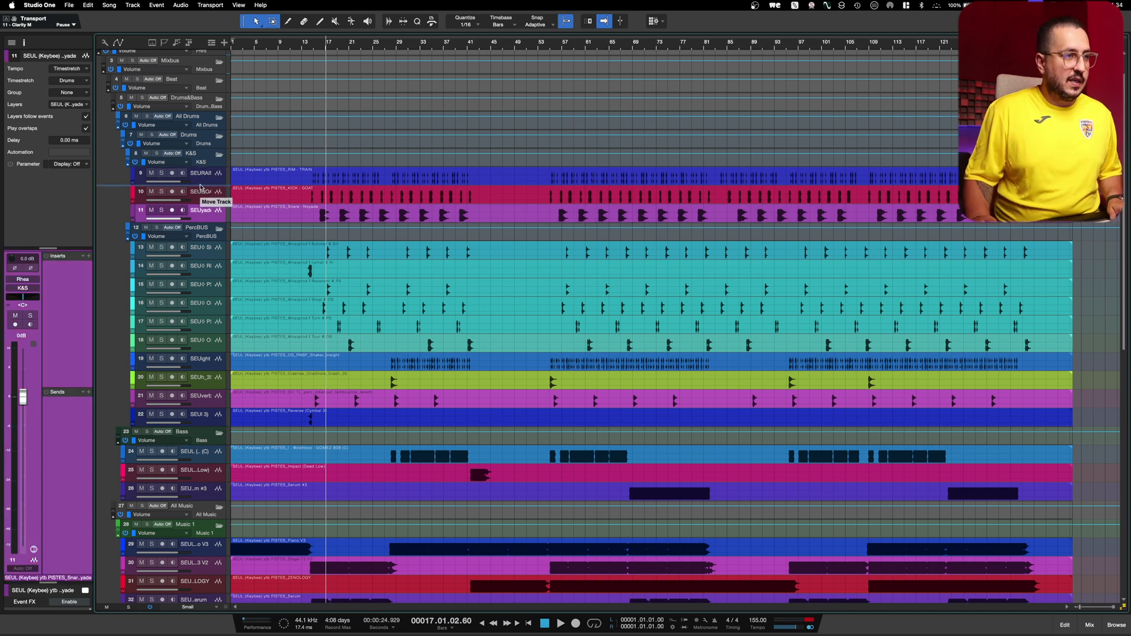
click(202, 191)
Move the main acapella track into the Lead 1 folder and the ads track into the Adlibs folder.
scroll(193, 542, down, 10)
click(194, 521)
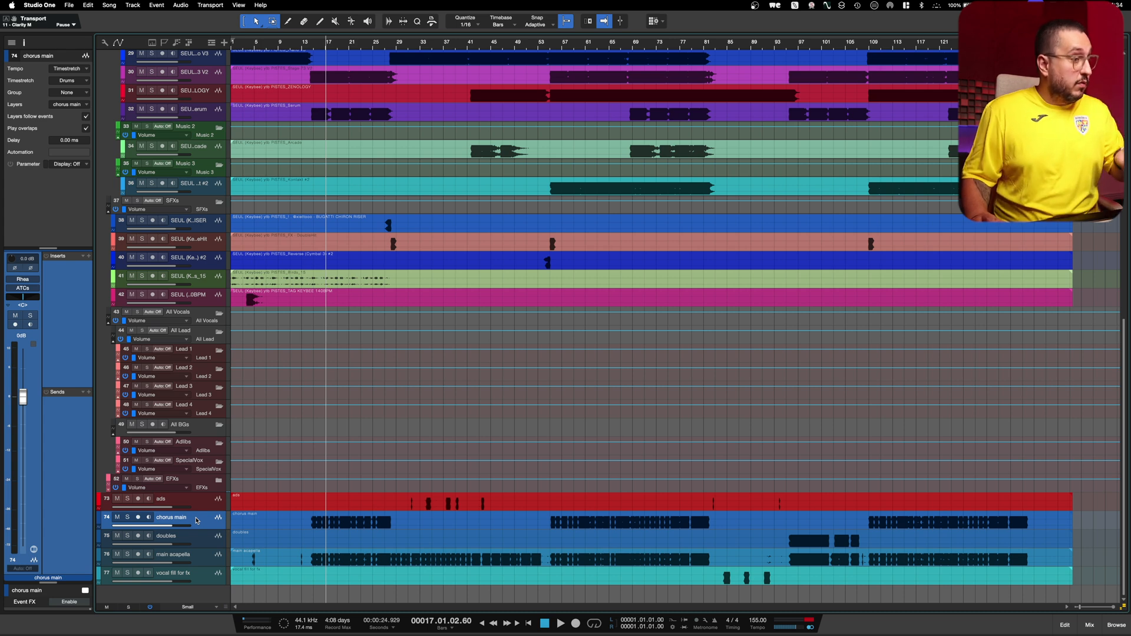
drag(204, 557, 211, 375)
drag(202, 520, 196, 466)
Disable the chorus main and doubles tracks, and move the vocal fill for fx track into the SpecialVox folder.
click(203, 540)
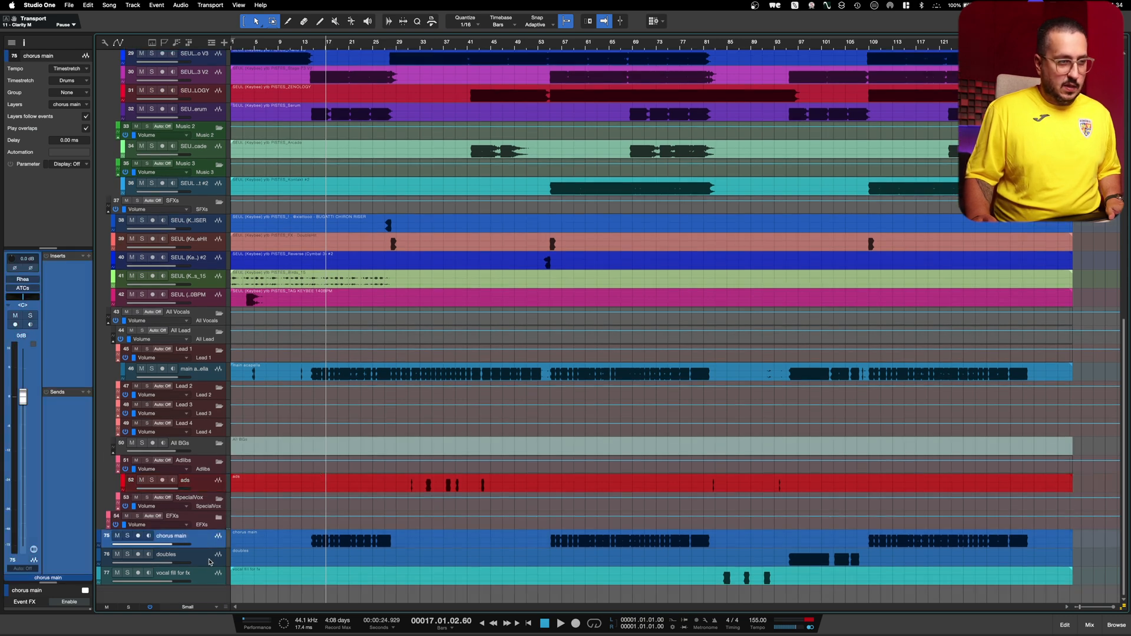
shift+click(210, 562)
right_click(204, 557)
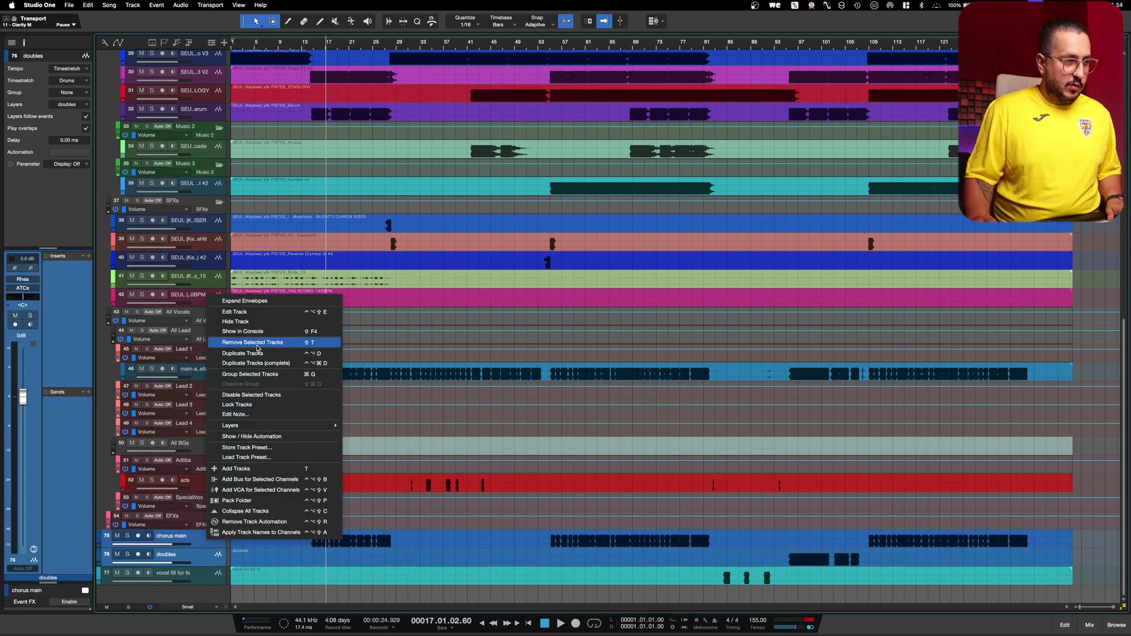
click(252, 395)
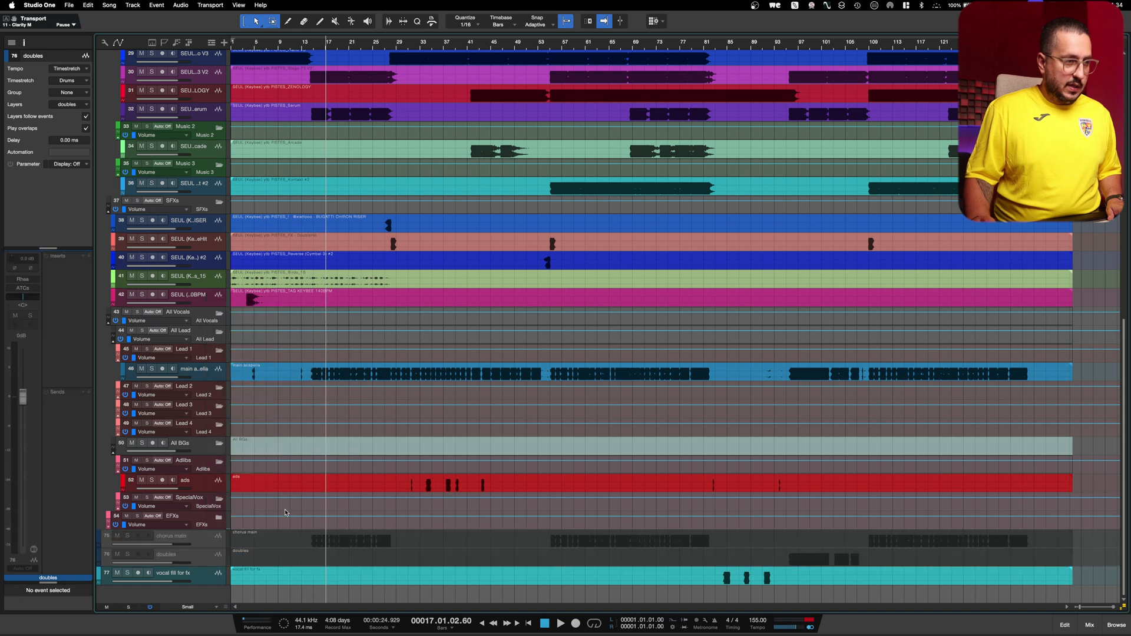
drag(169, 584, 199, 502)
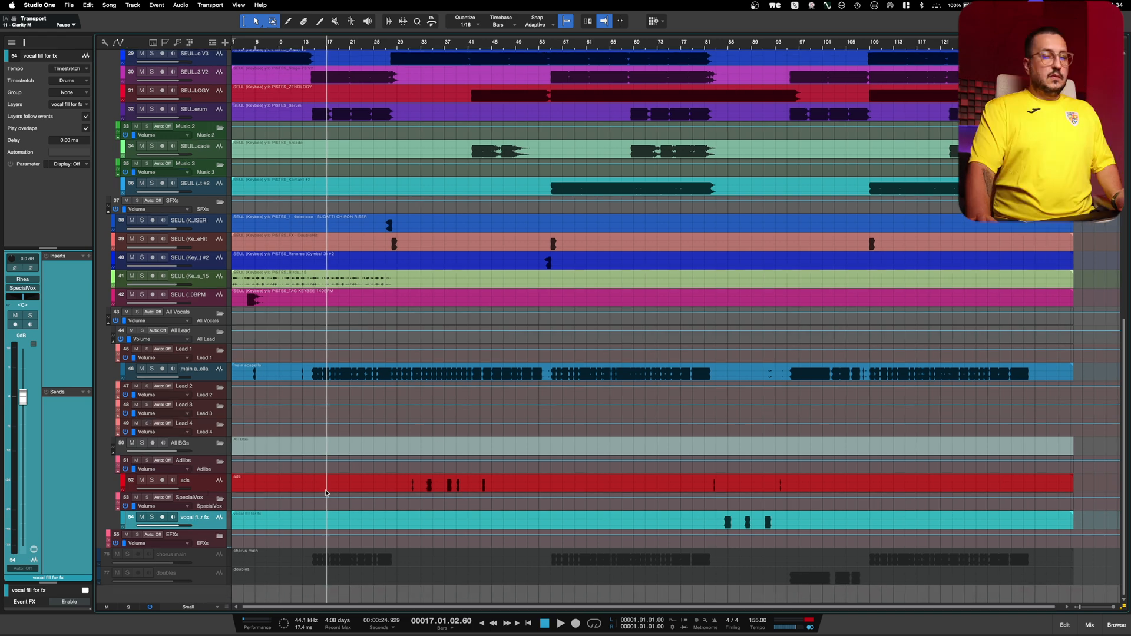
Solo the K&S folder, listen to it from bar 15 and remove the solo.
scroll(326, 492, up, 15)
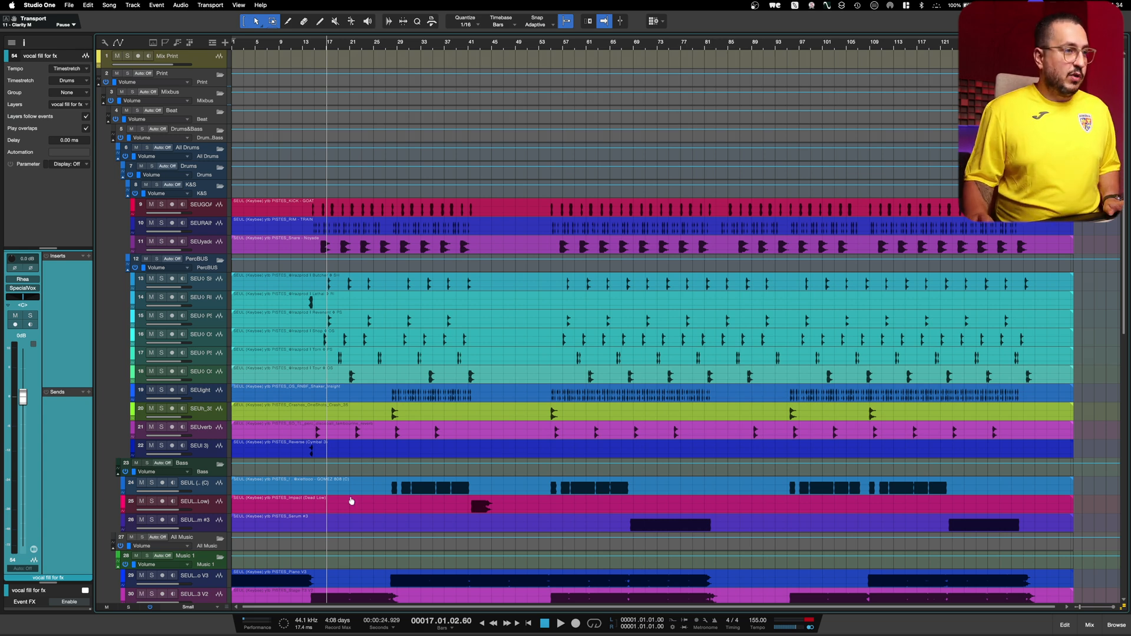
click(158, 185)
click(310, 53)
key(space)
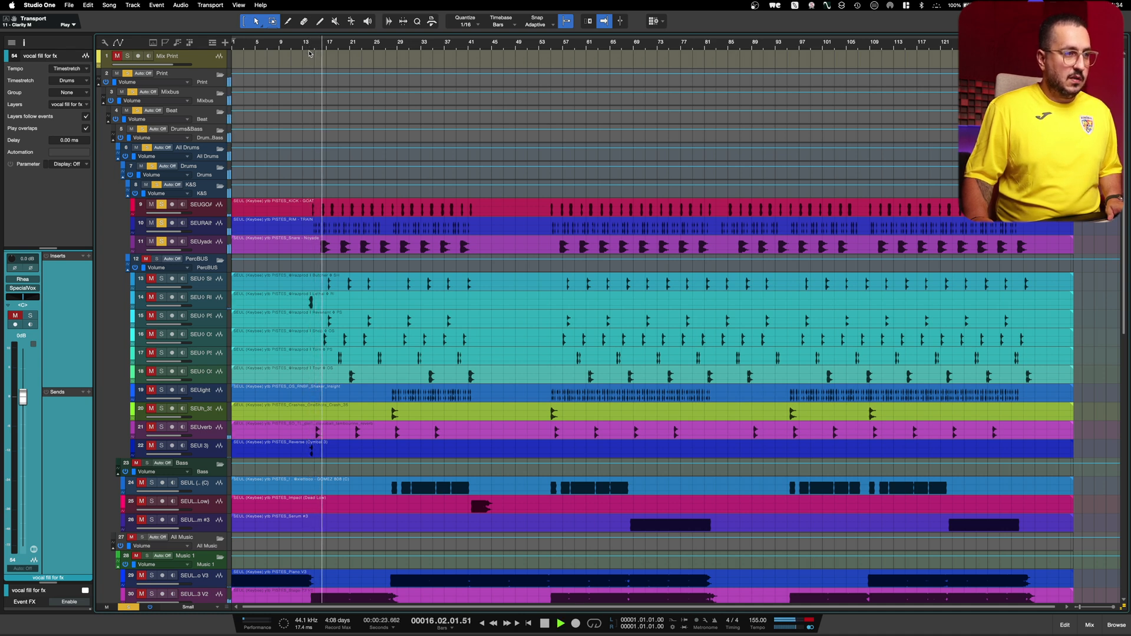
key(space)
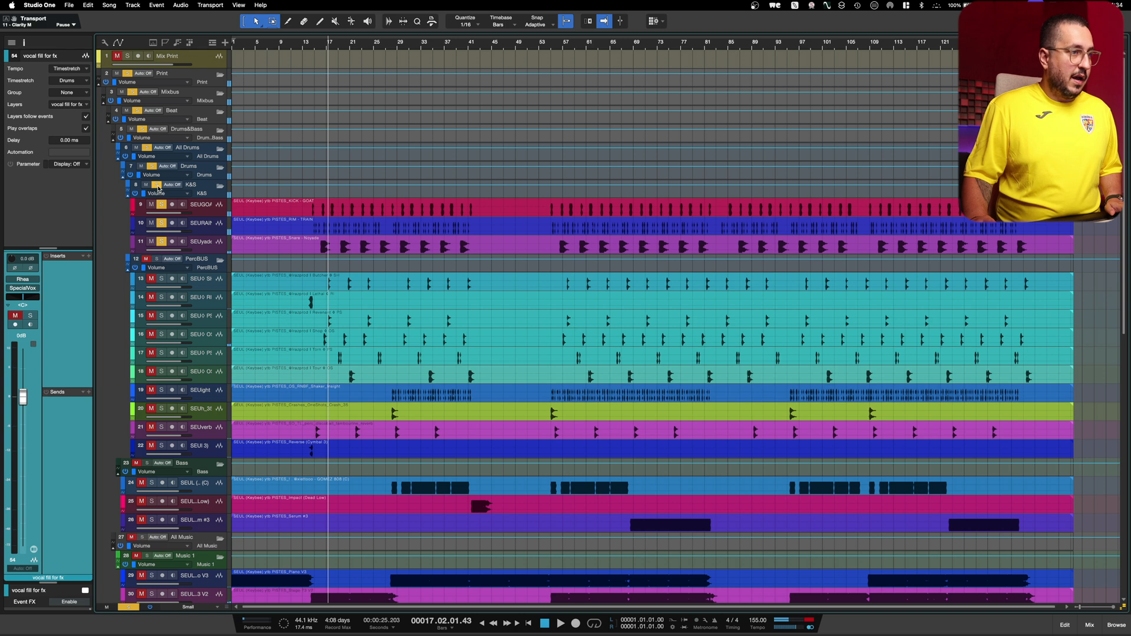
click(158, 188)
key(KP_0)
Solo the Drums folder and listen to it from bar 15 and around bar 58.
click(153, 168)
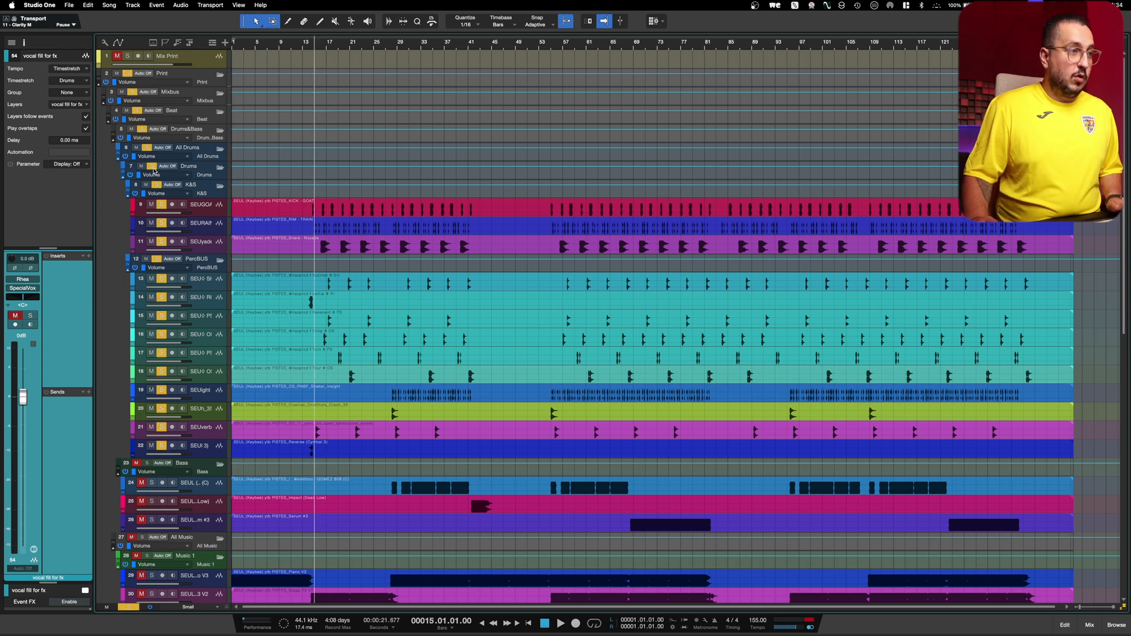
key(space)
click(574, 46)
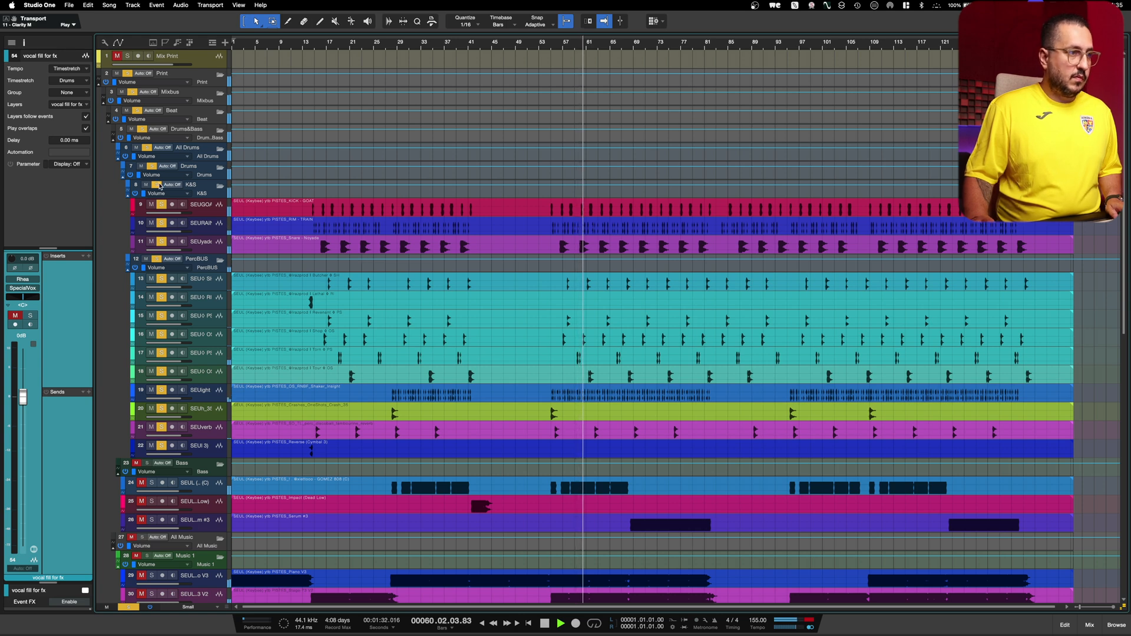
key(space)
Solo the Drums&Bass folder and listen to it from bar 15 and around bar 28.
click(143, 130)
click(143, 131)
click(202, 130)
click(314, 52)
key(space)
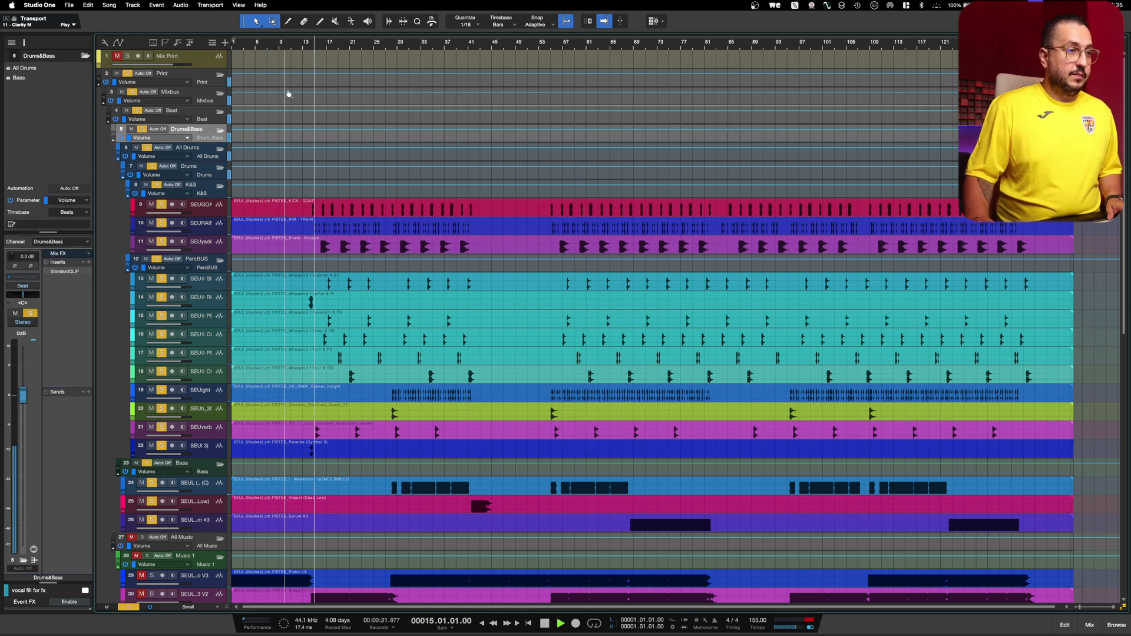
click(395, 49)
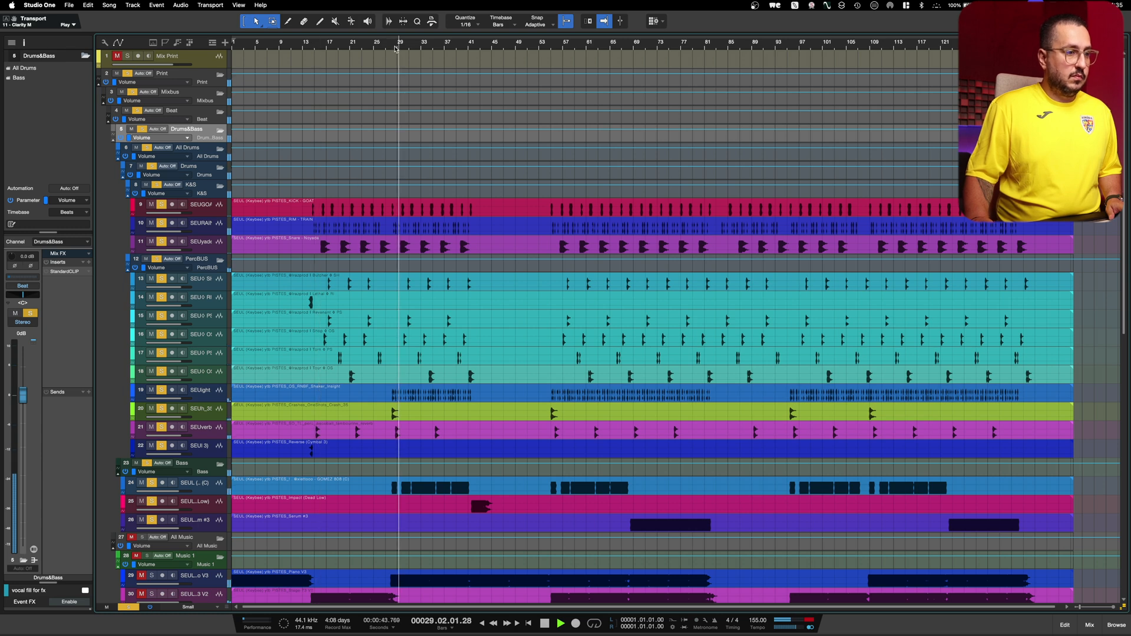
Solo the All Music folder, listen to it in two parts of the song and remove the solo.
scroll(369, 226, down, 1)
scroll(369, 226, down, 6)
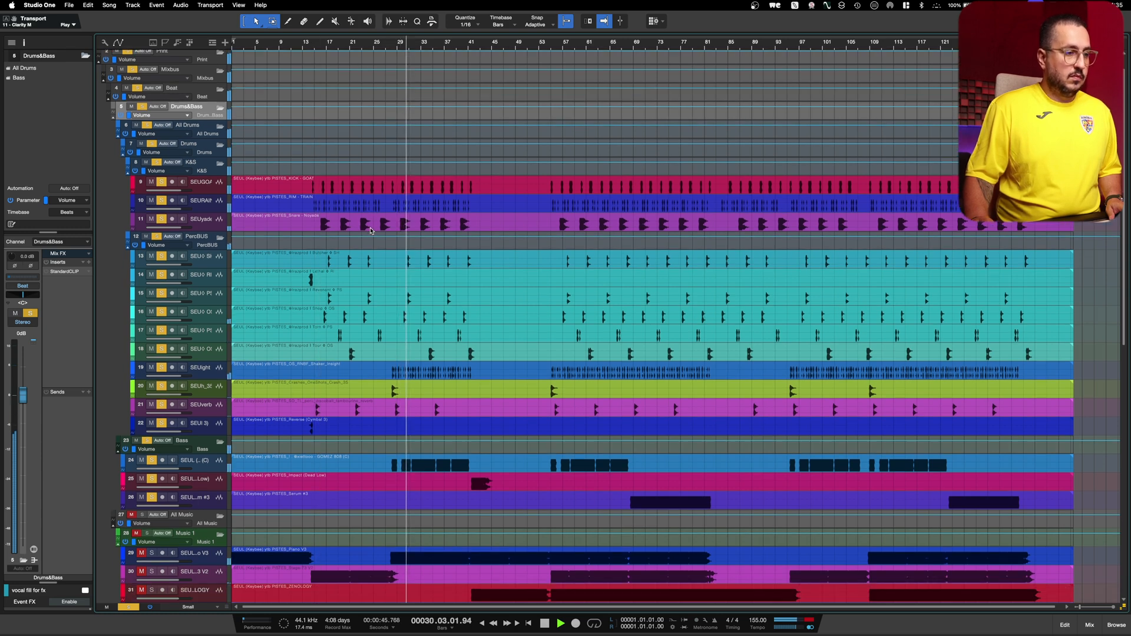
key(space)
key(space)
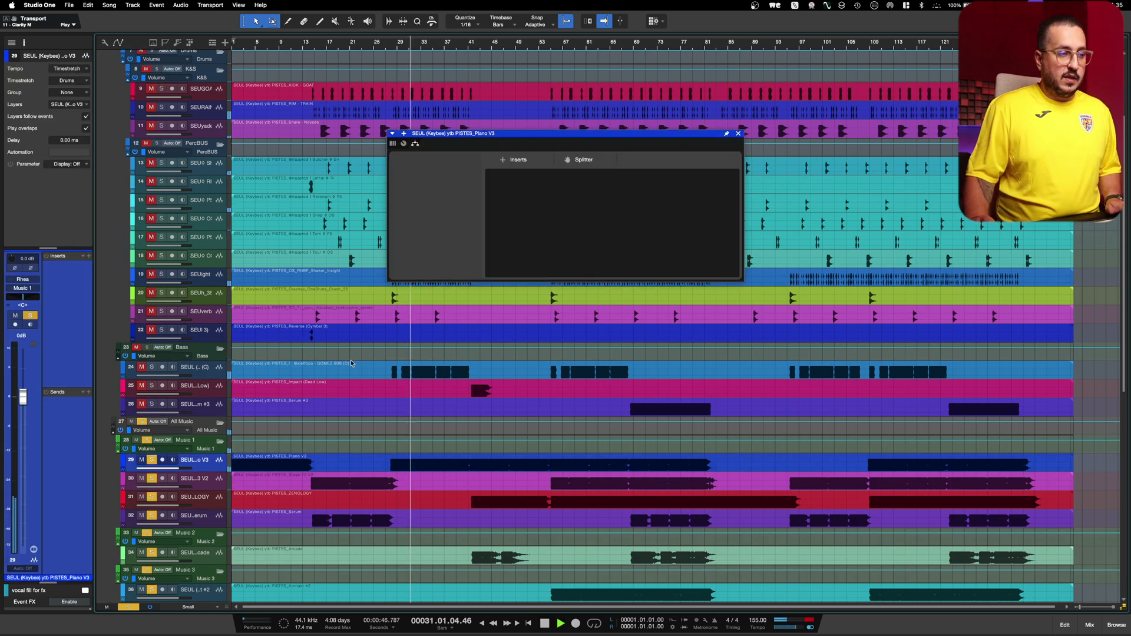
click(528, 75)
scroll(528, 76, down, 10)
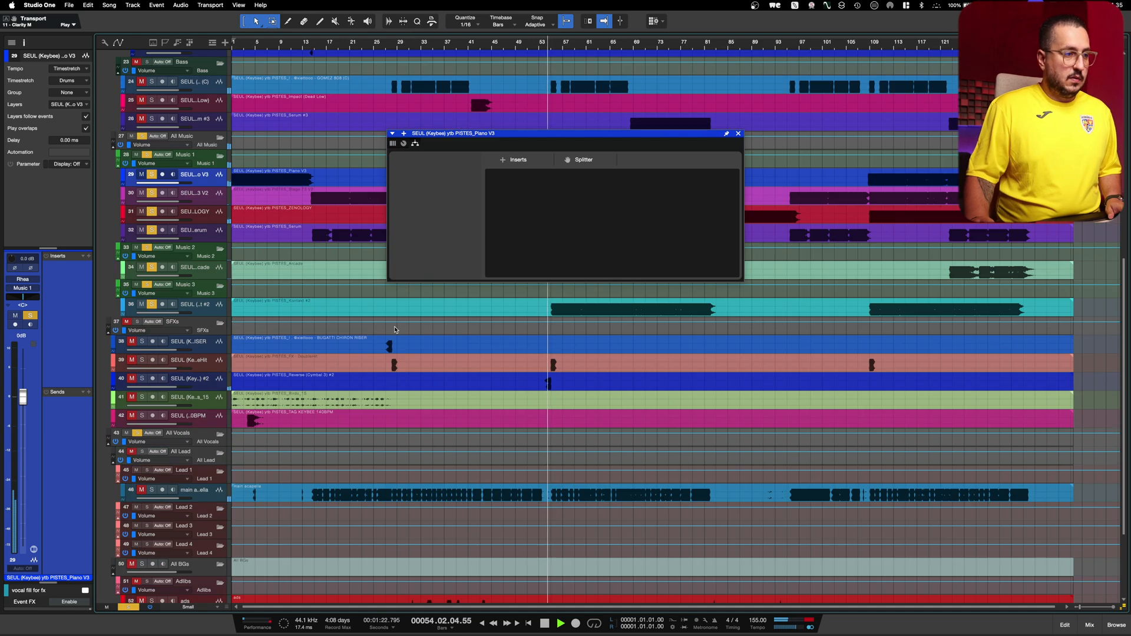
key(space)
click(141, 136)
Solo the Music 1 folder and listen to it from around bar 55 and bar 69.
click(145, 157)
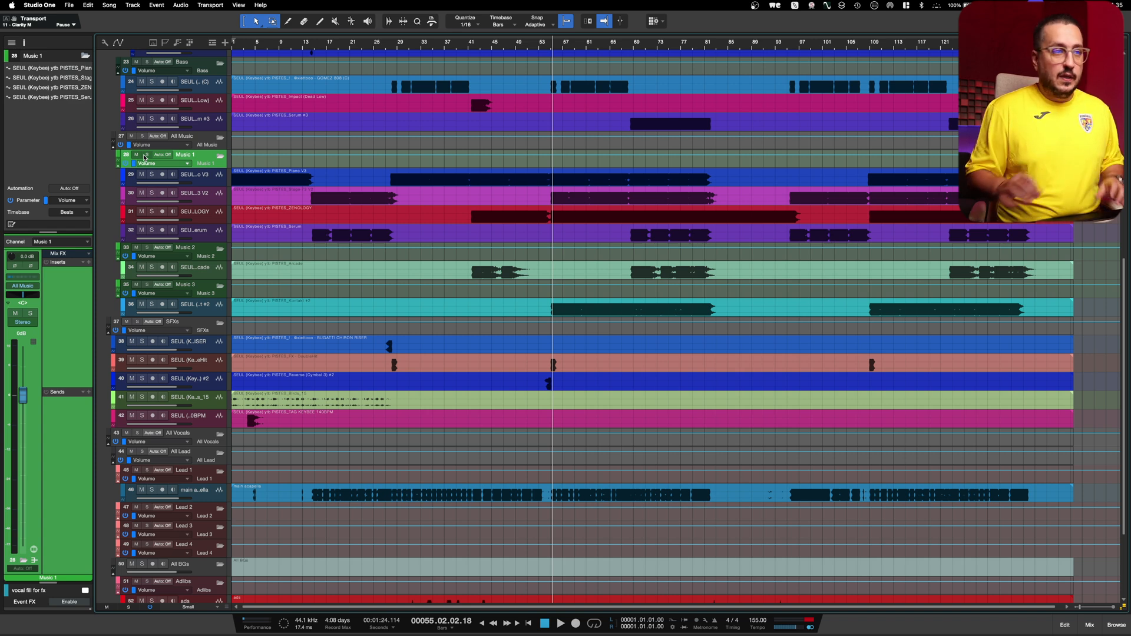
click(145, 156)
click(551, 49)
key(space)
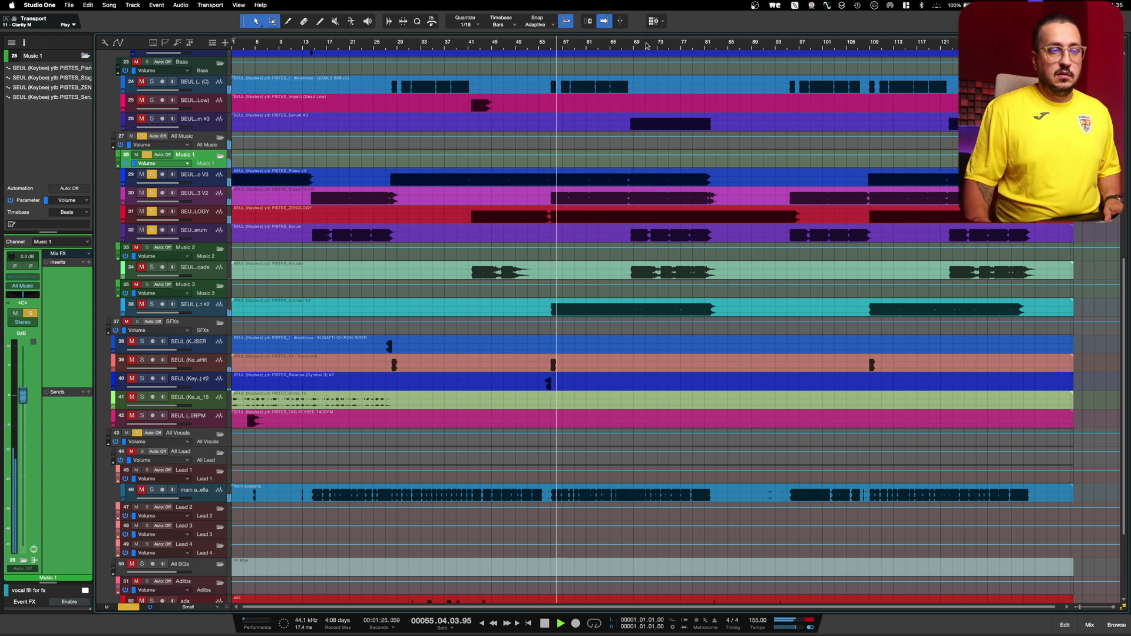
click(638, 48)
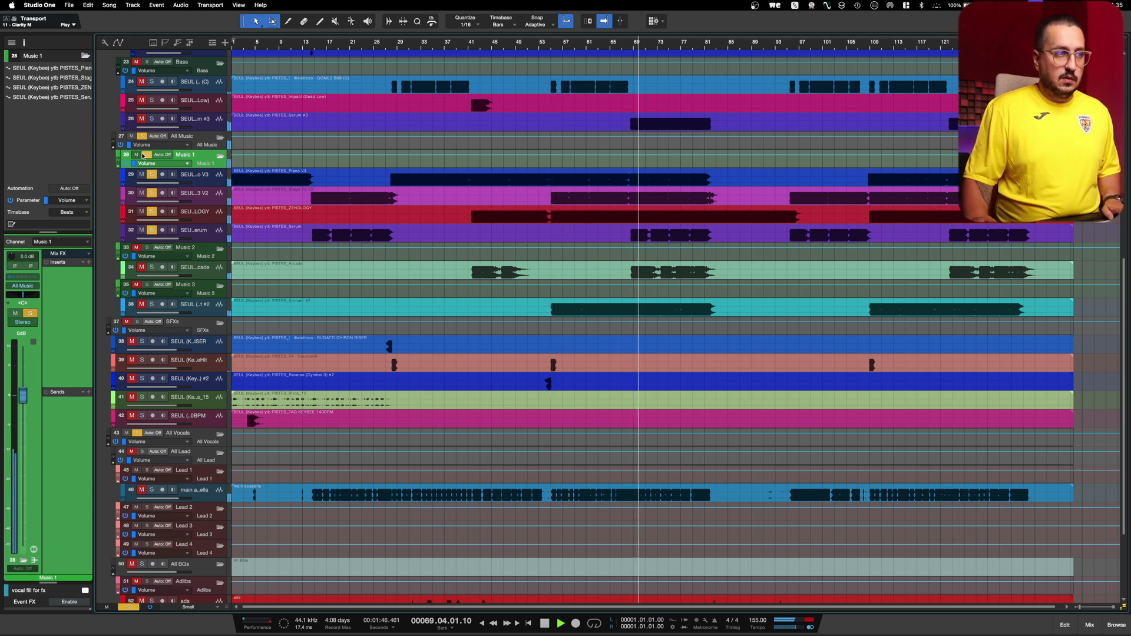
Stop playback, move the solo from the Music 1 folder to Music 2 and listen to it.
key(space)
click(147, 155)
click(147, 248)
key(space)
key(space)
Move the solo from the Music 2 folder to Music 3 and listen to it.
click(147, 248)
click(146, 285)
key(space)
key(space)
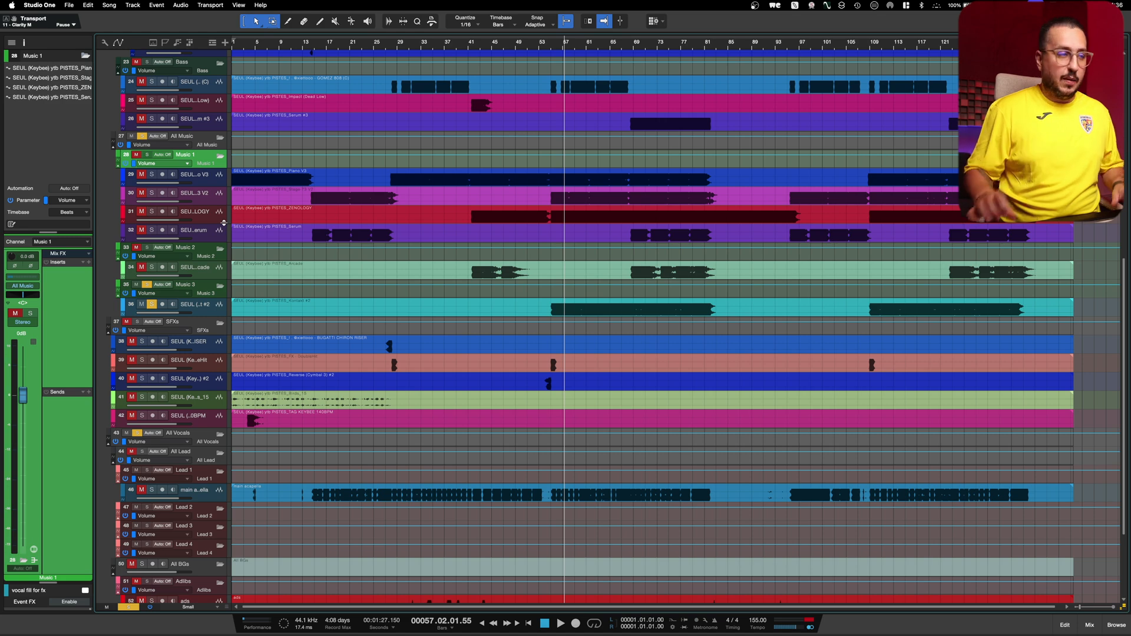
Solo the SFXs folder briefly and clear every remaining solo in the session.
click(138, 321)
scroll(139, 318, down, 1)
alt+click(137, 429)
scroll(245, 423, down, 4)
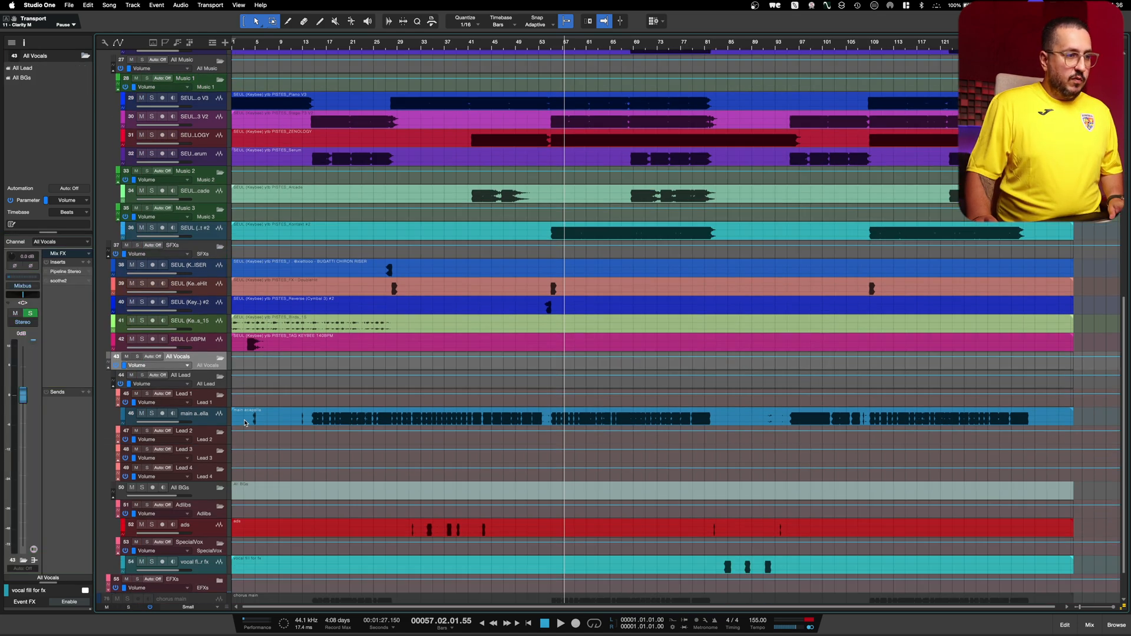
Select the Lead 1 folder, the Adlibs folder and the vocal fill for fx track to examine their channel settings.
click(201, 403)
scroll(259, 436, down, 1)
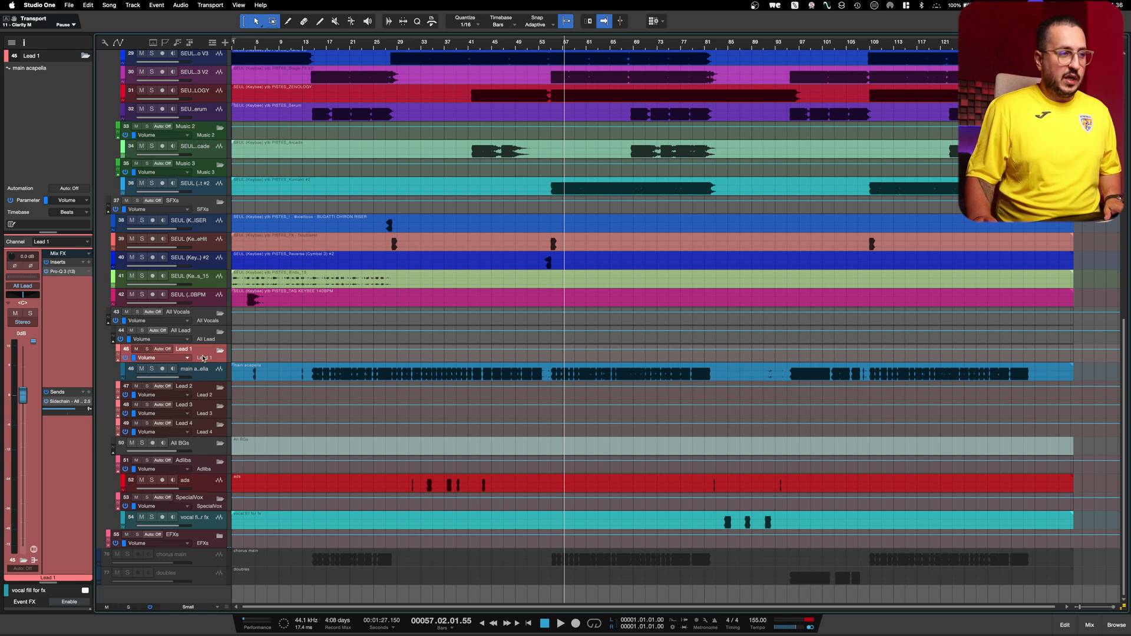
click(202, 464)
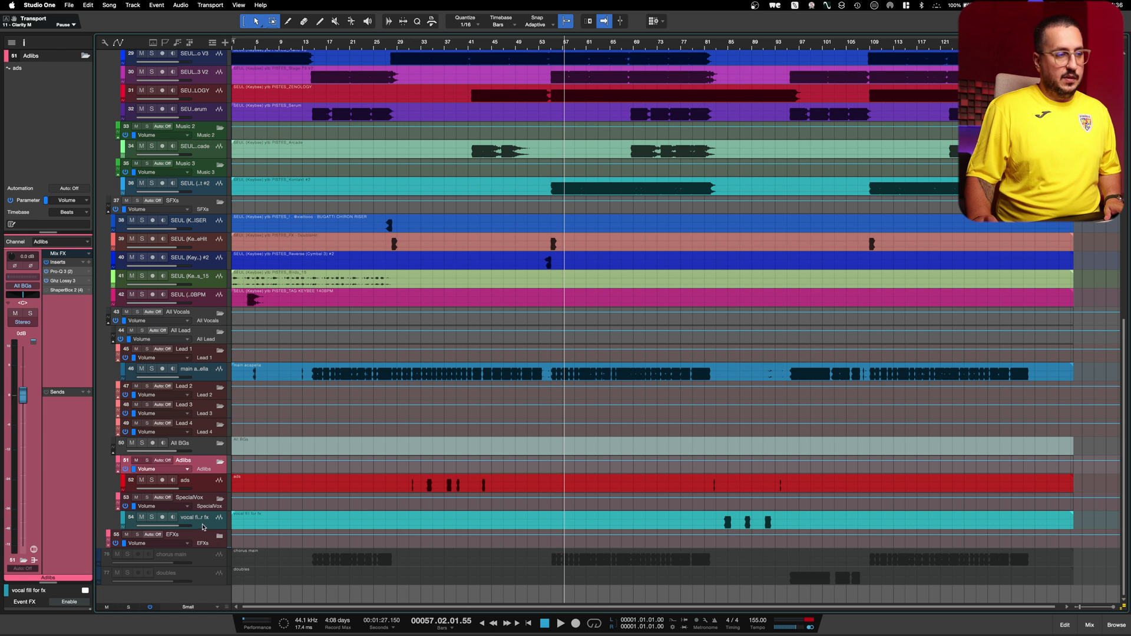
click(204, 522)
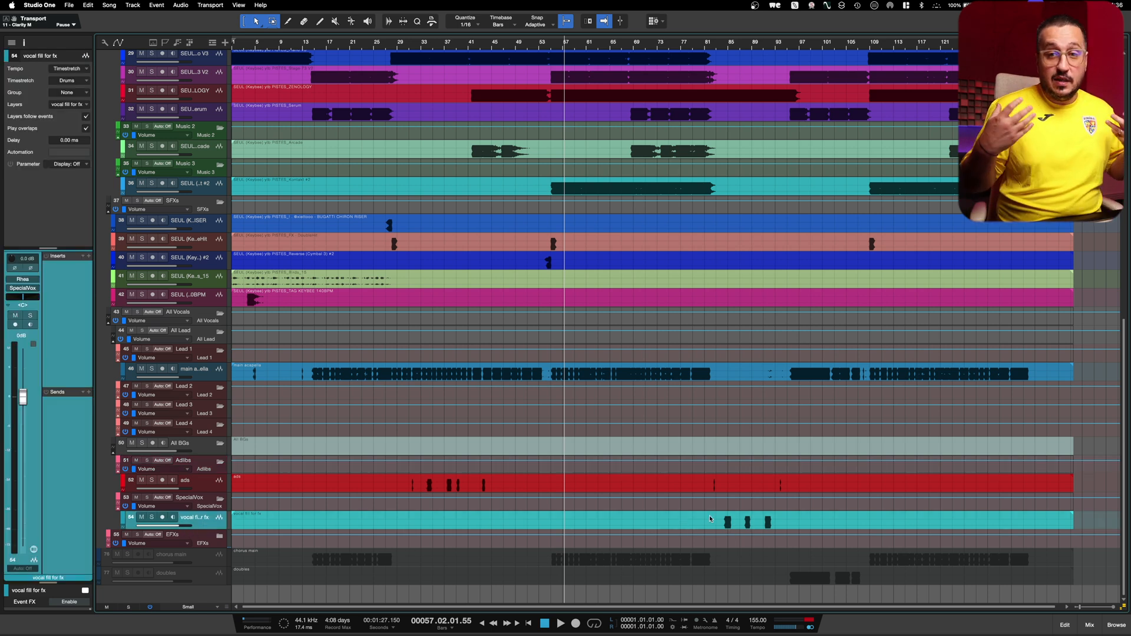
Inspect the insert chains of the Mixbus, Beat, Drums&Bass, All Drums and Drums folders one after another.
scroll(710, 513, up, 15)
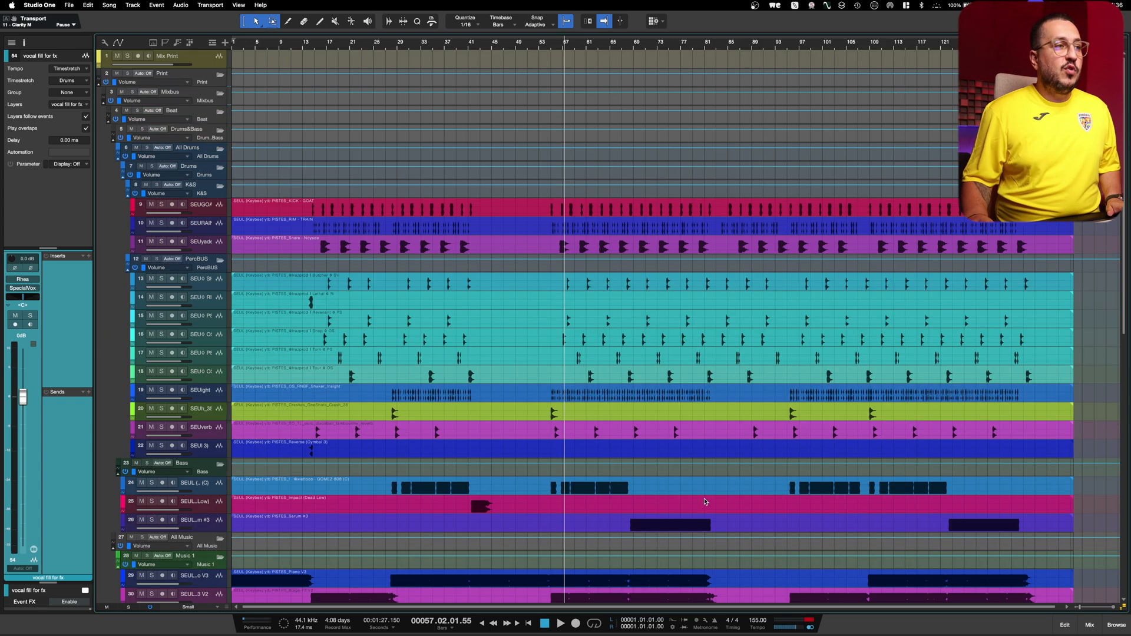
click(212, 102)
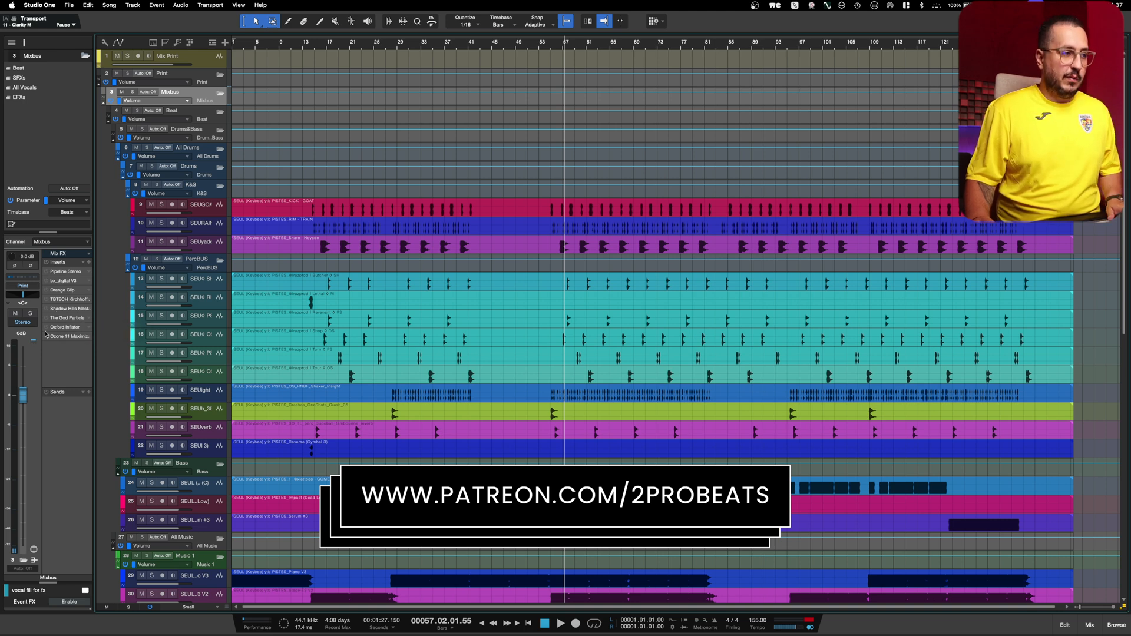
key(Down)
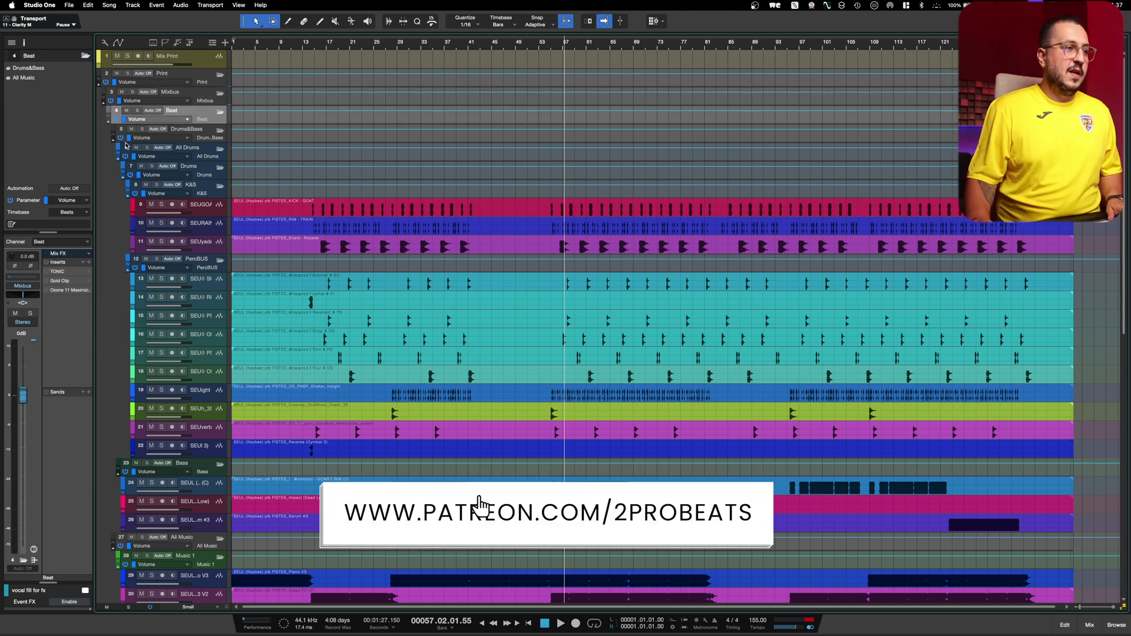
key(Down)
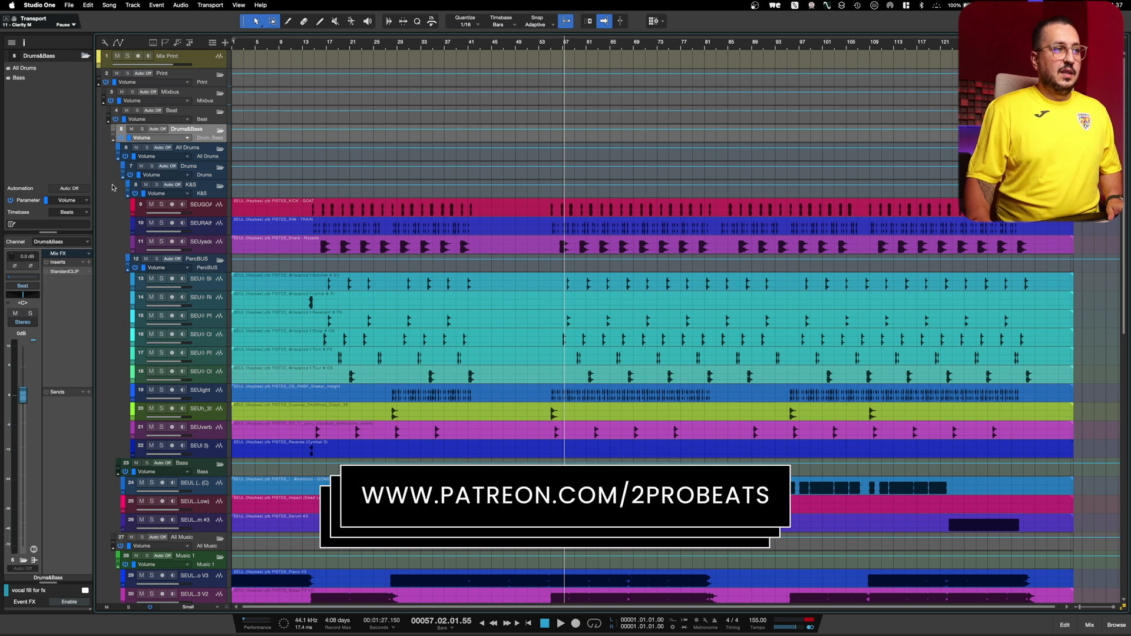
click(195, 152)
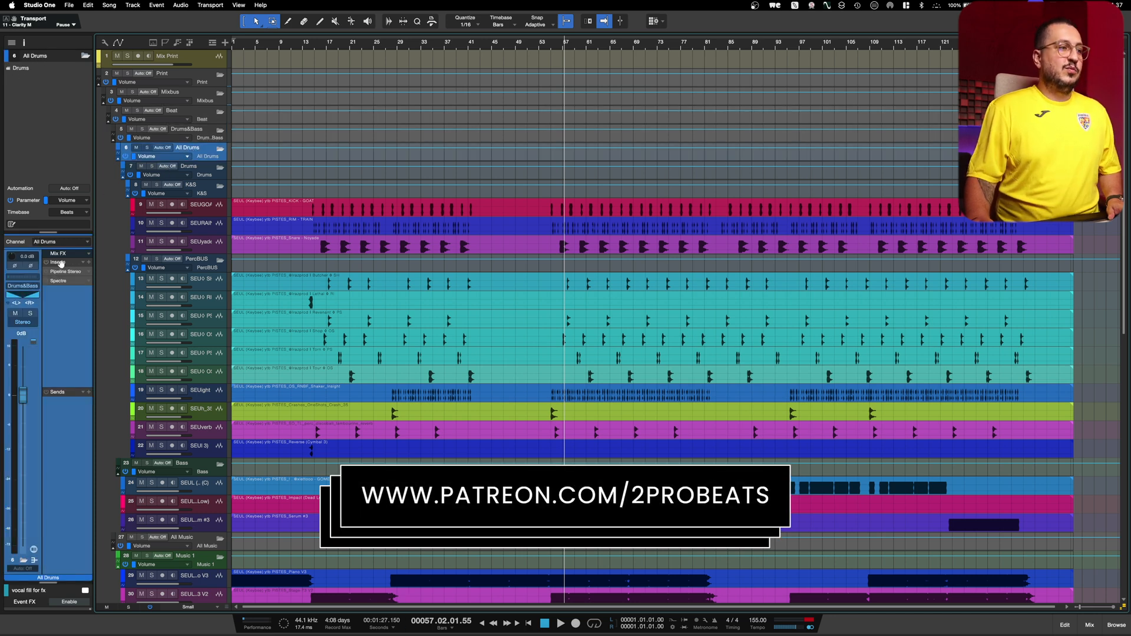
key(Down)
key(Down)
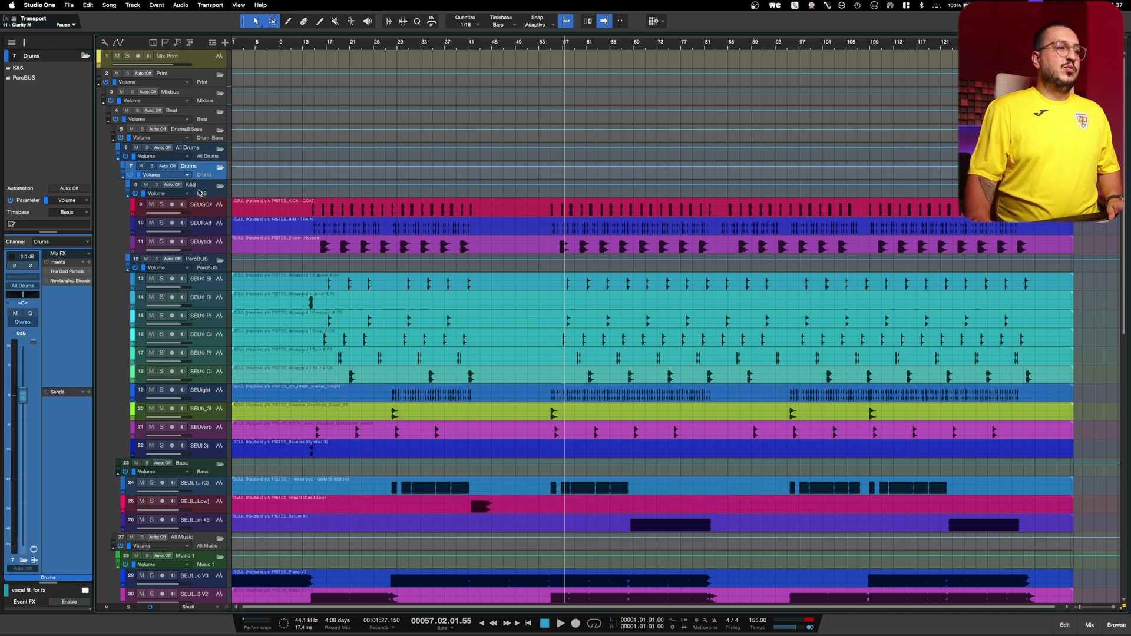